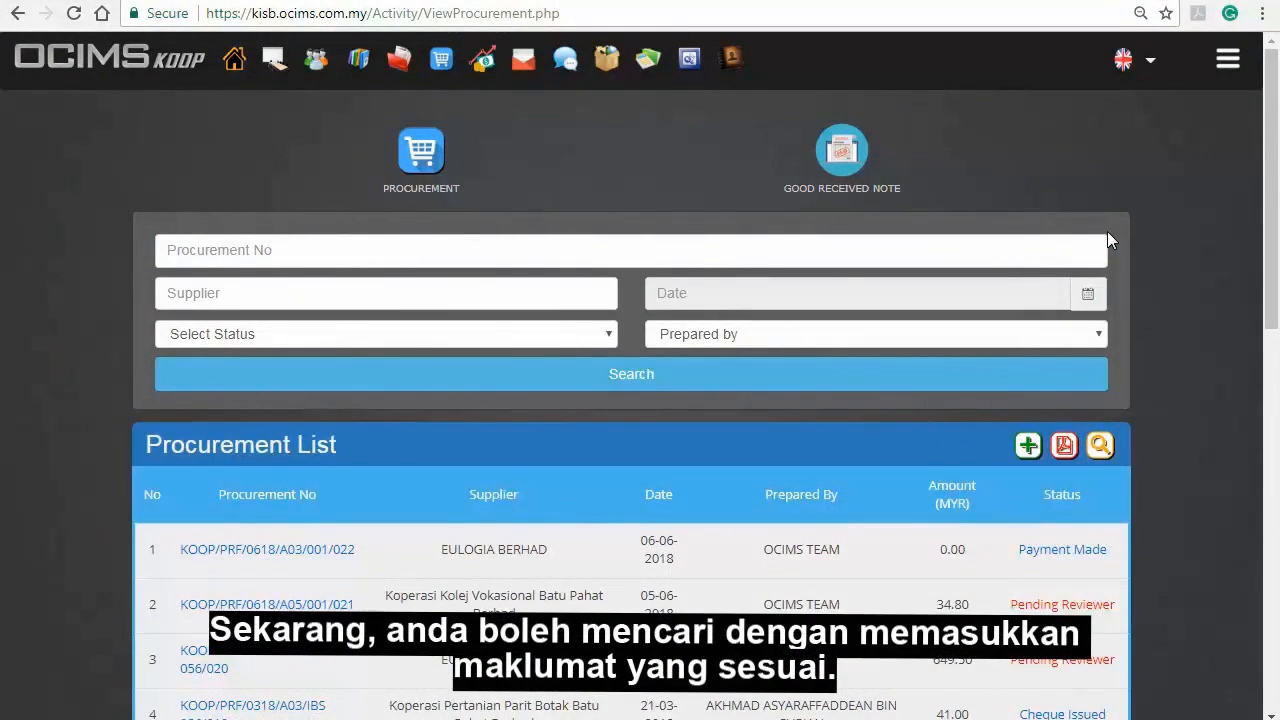
# Step: Filter the procurement list by supplier EULOGIA BERHAD and view its PDF print preview
pyautogui.click(469, 291)
pyautogui.write('EULOGIA BERHAD')
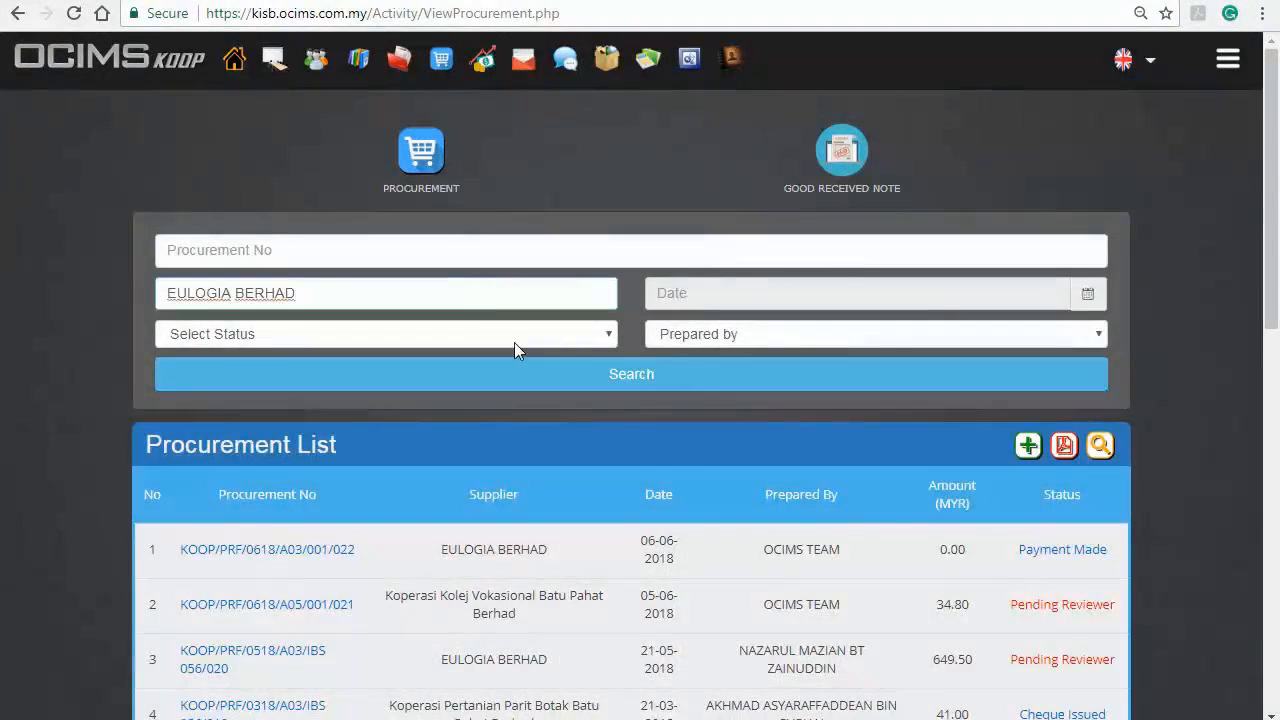
pyautogui.click(520, 376)
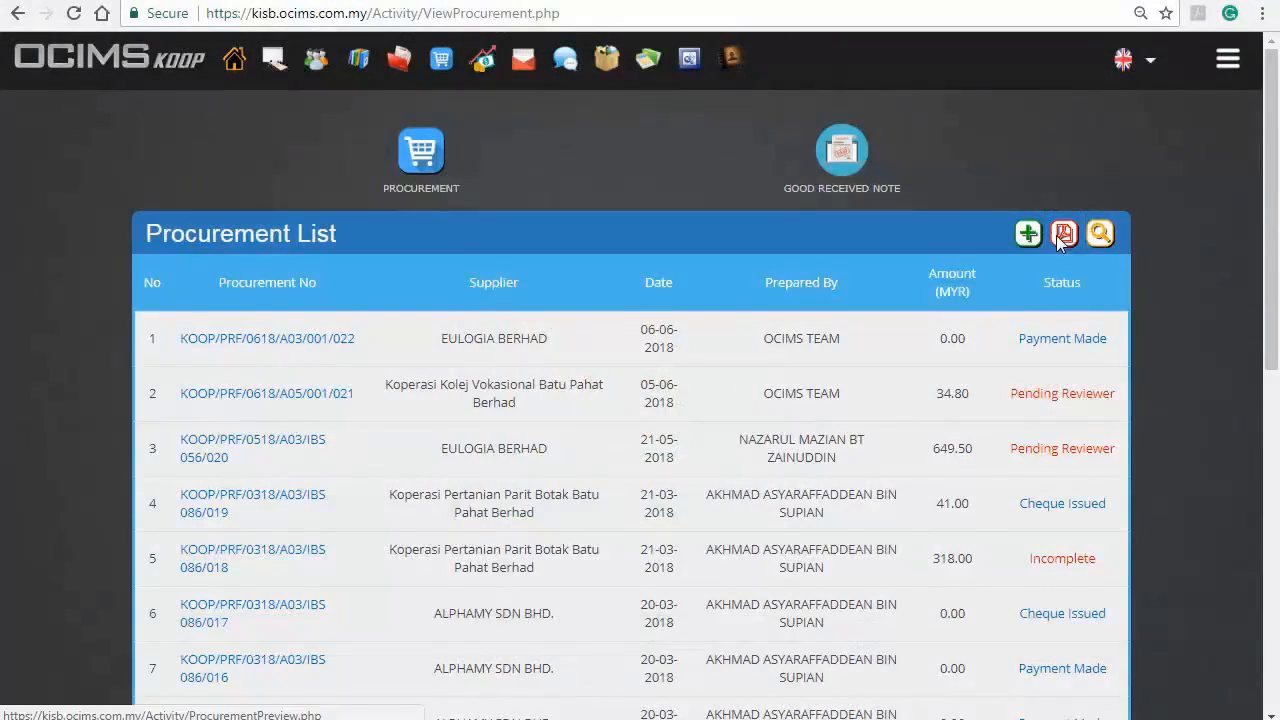
pyautogui.click(1058, 234)
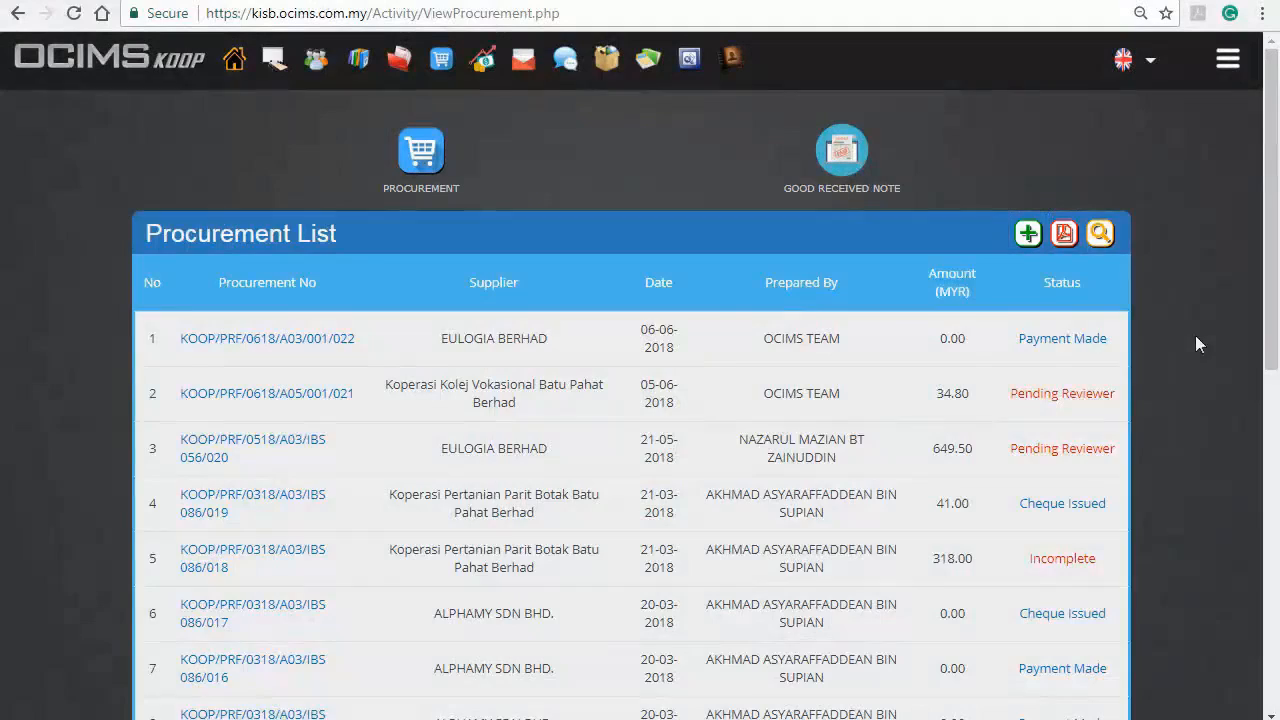
# Step: Create a new procurement with ALPHAMY SDN BHD picked from the company list as supplier
pyautogui.click(1025, 233)
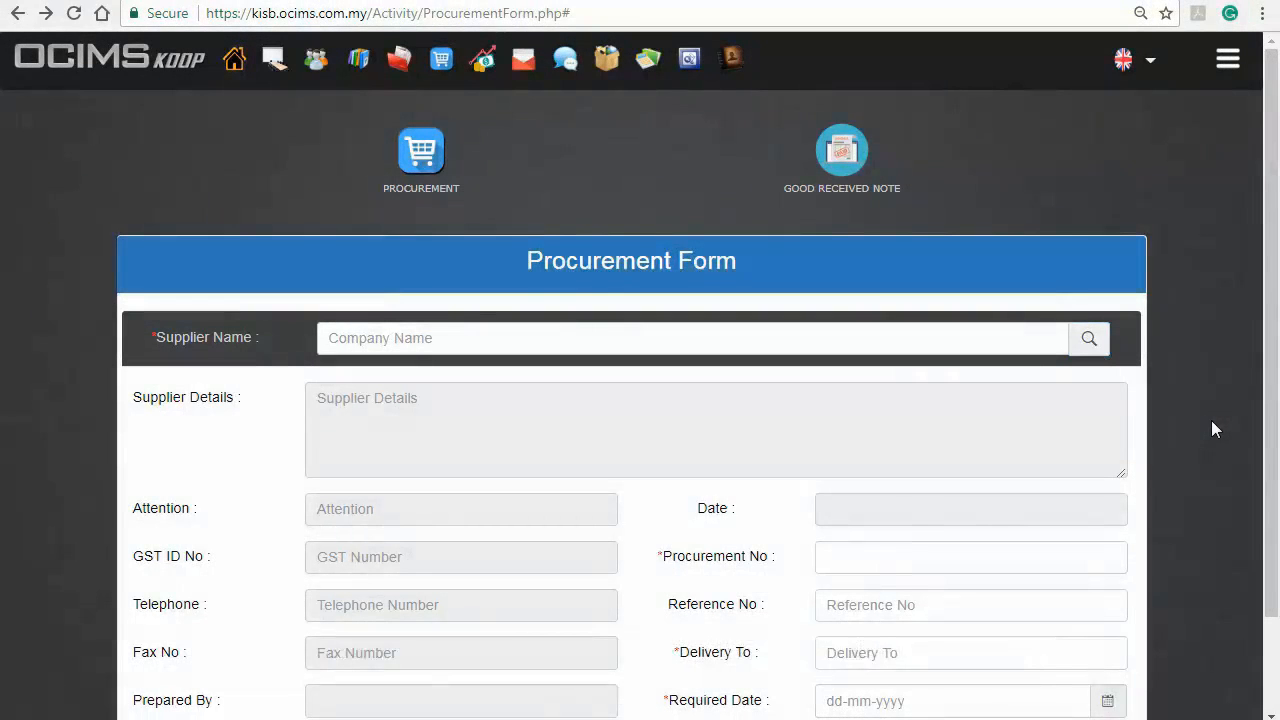
pyautogui.click(1092, 340)
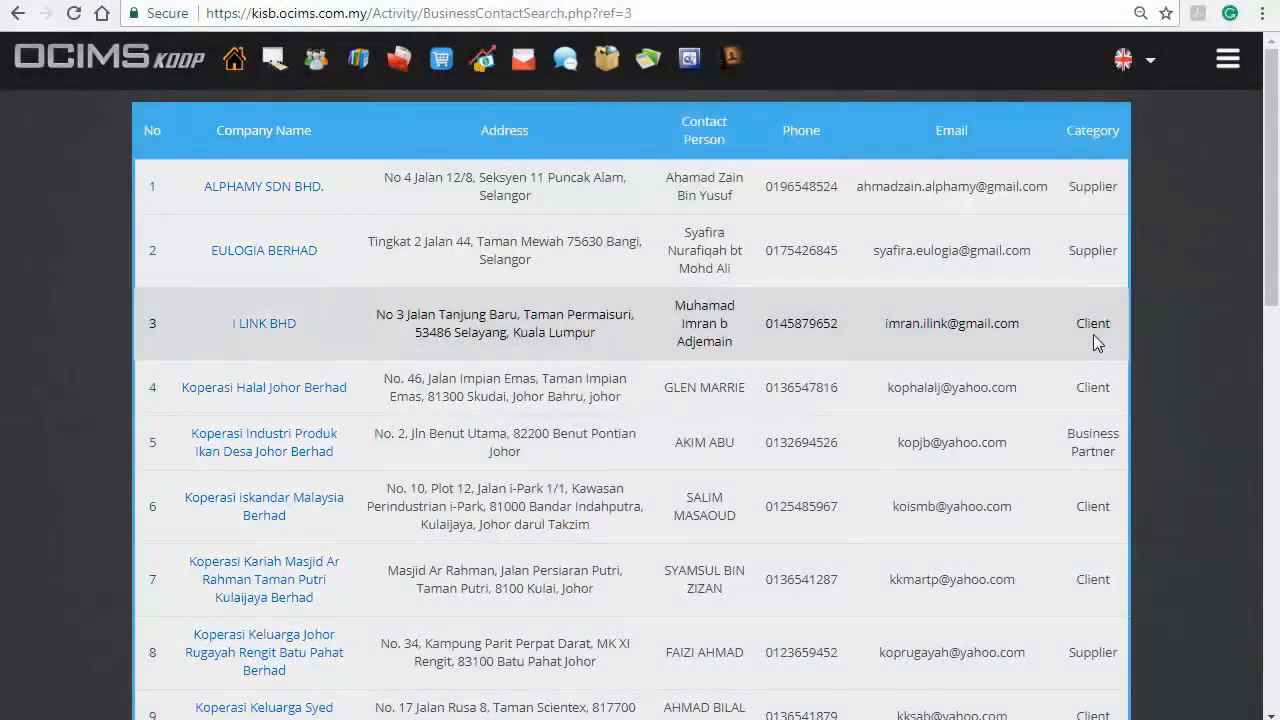
pyautogui.click(314, 190)
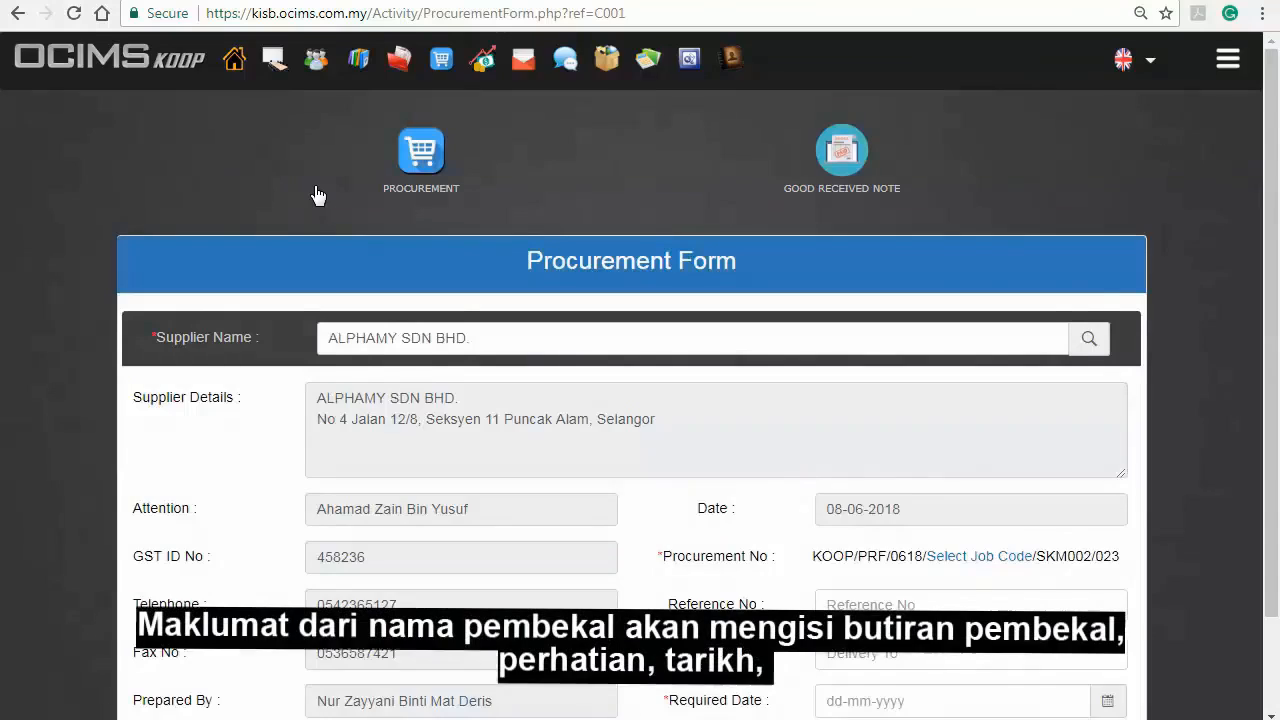
pyautogui.scroll(-1, 316, 193)
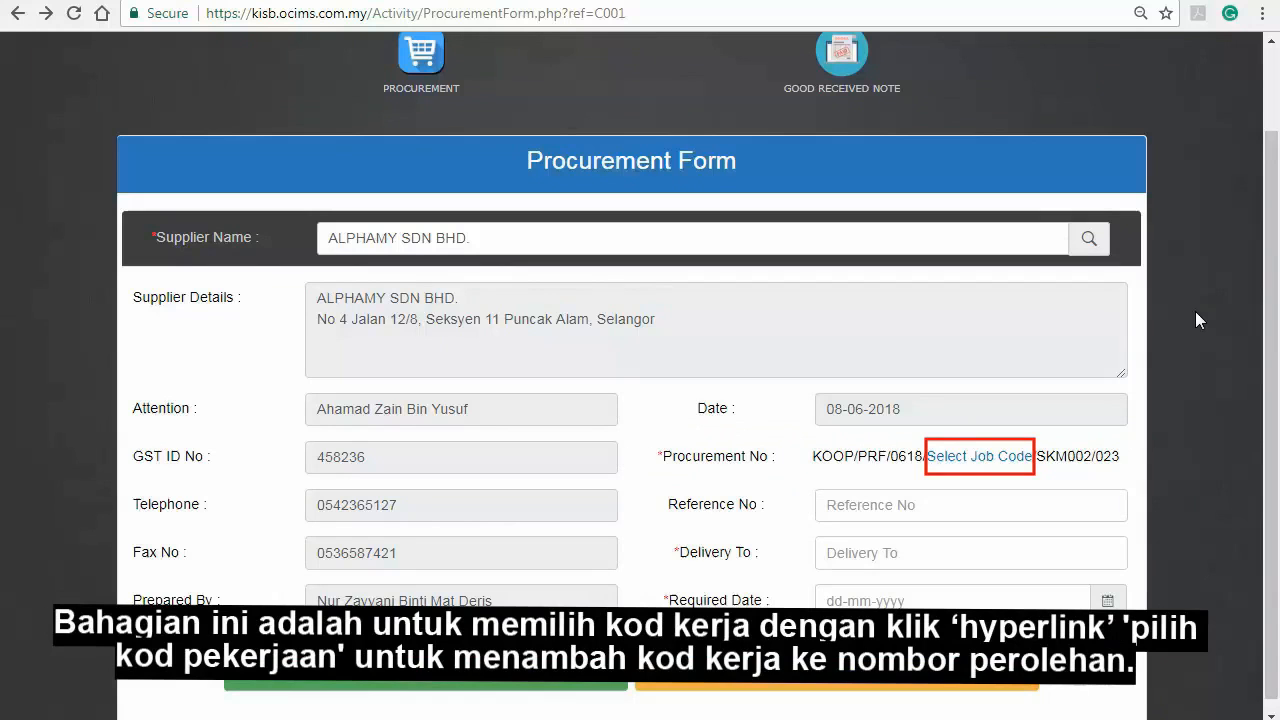
# Step: Assign job code A03, Penambahan Stock (Marketing), to the procurement number
pyautogui.click(1021, 452)
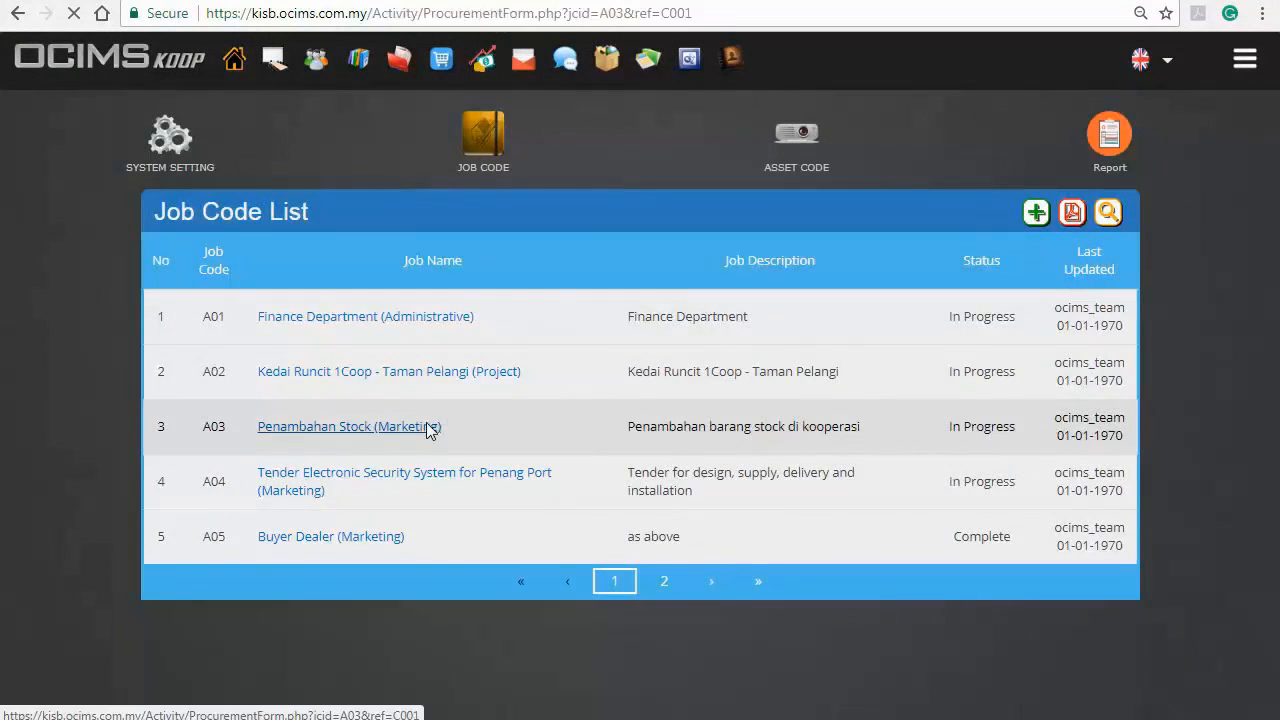
pyautogui.click(428, 424)
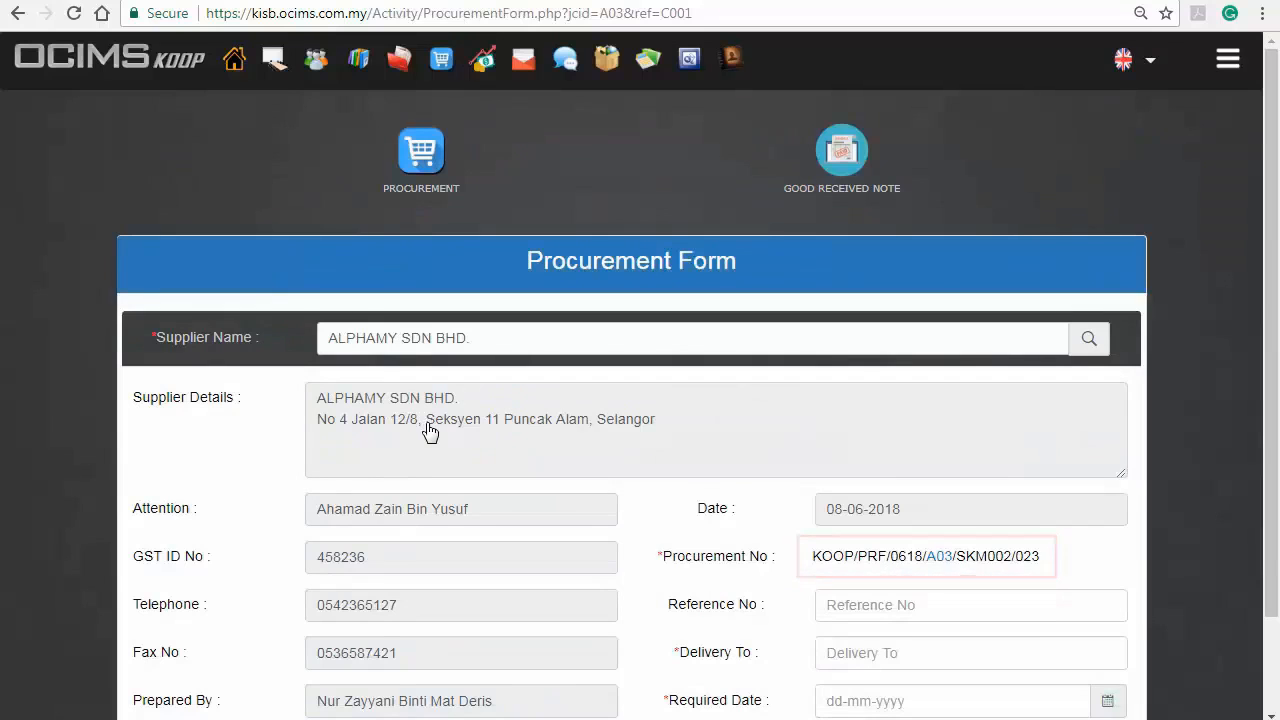
pyautogui.scroll(-1, 1222, 446)
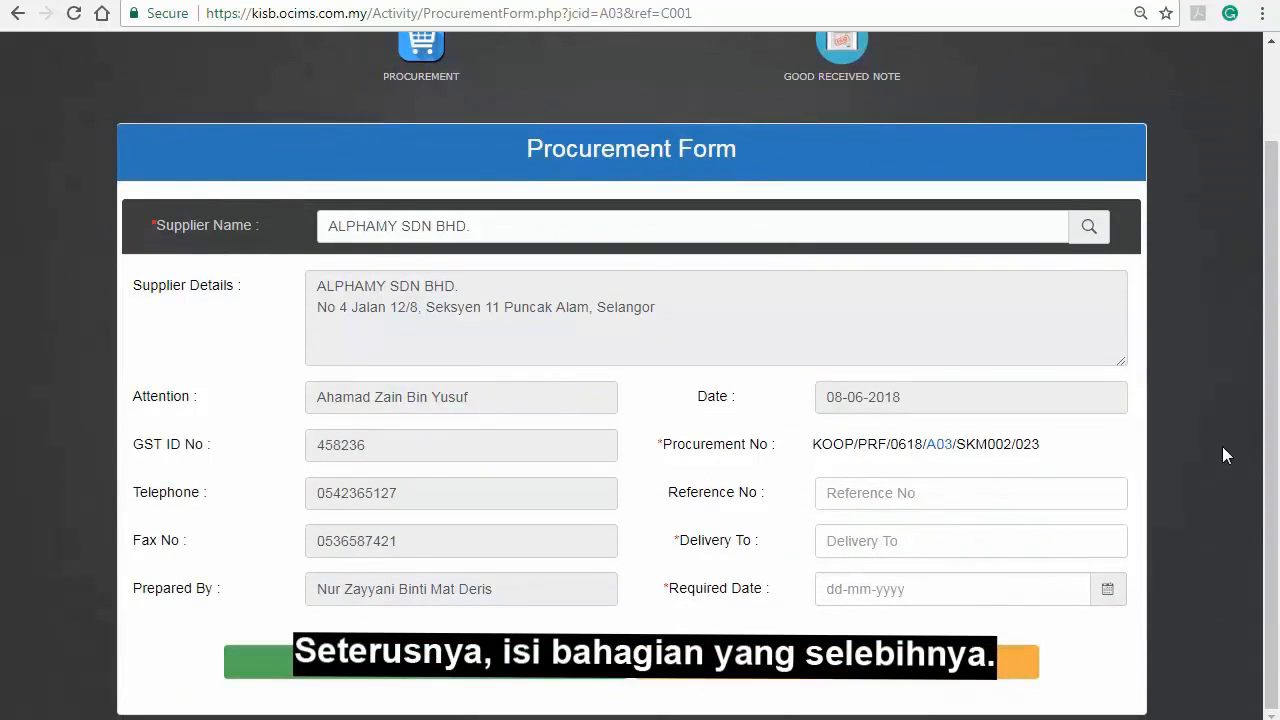
# Step: Enter reference number 023 and set the required date to 08-06-2018
pyautogui.click(1104, 493)
pyautogui.write('023')
pyautogui.press('Tab')
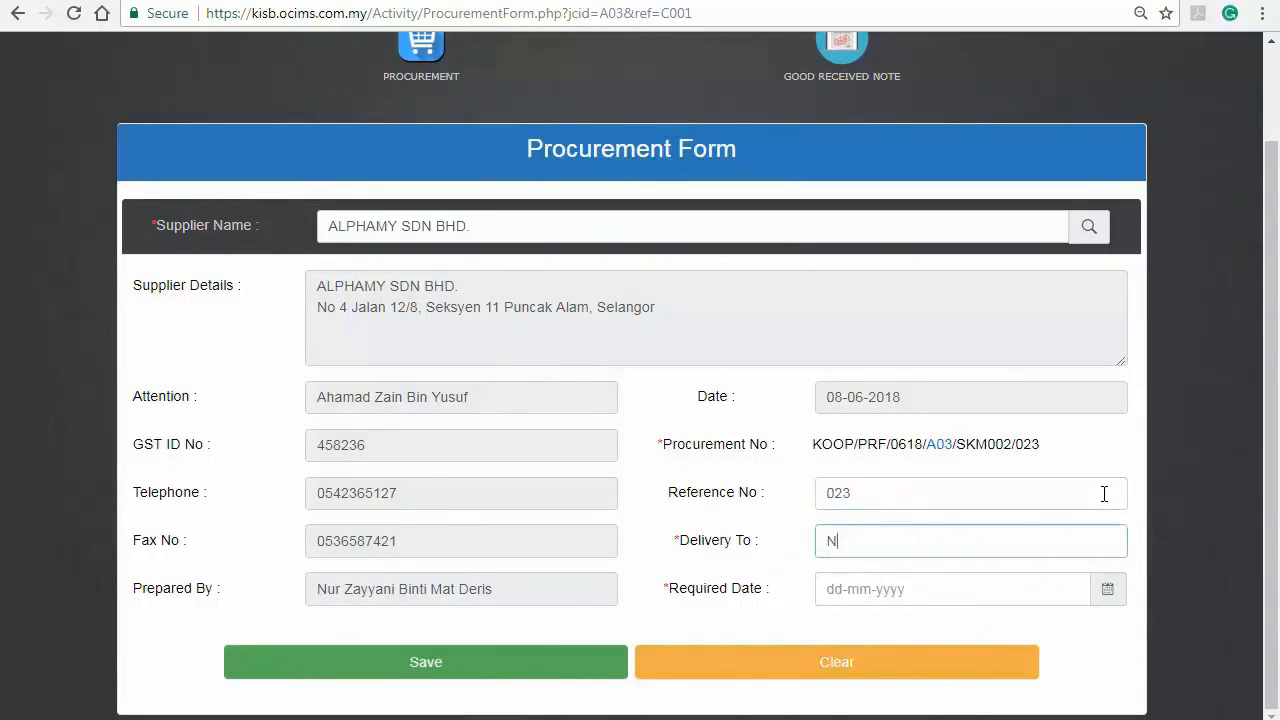
pyautogui.click(1054, 572)
pyautogui.click(962, 450)
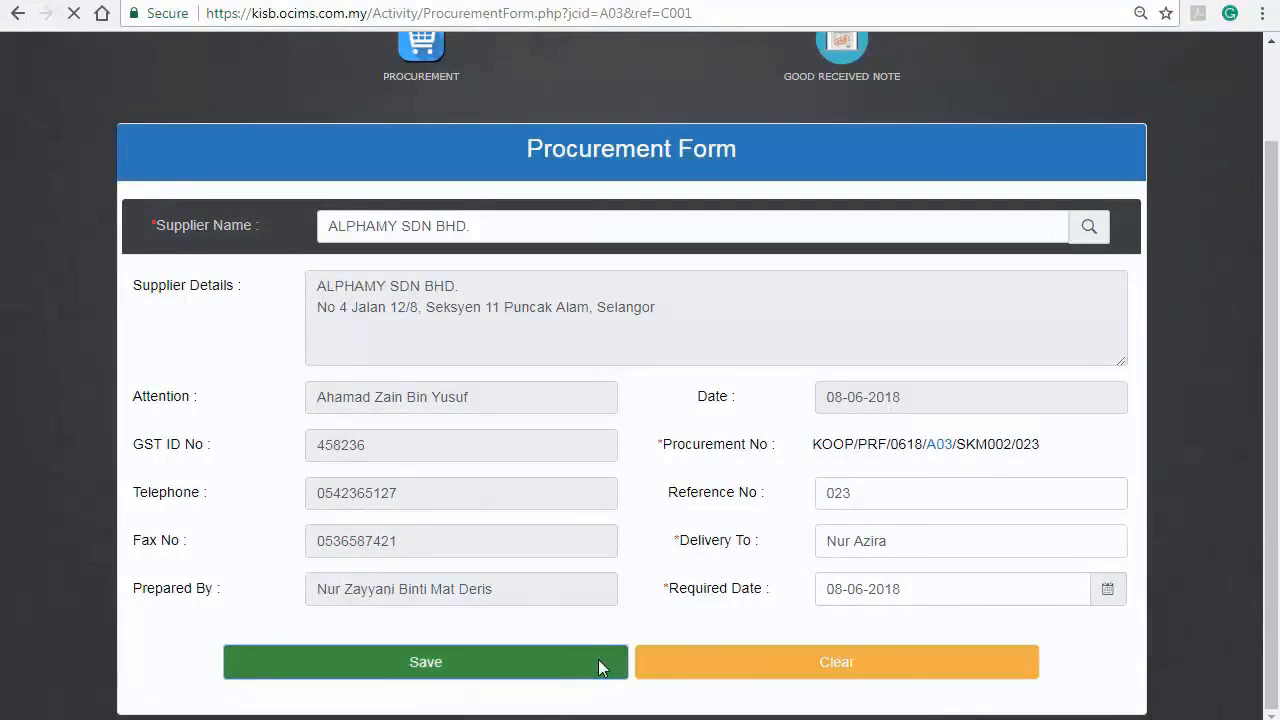
# Step: Save the procurement header and enter item Lenovo Keyboard with quantity 4
pyautogui.click(598, 662)
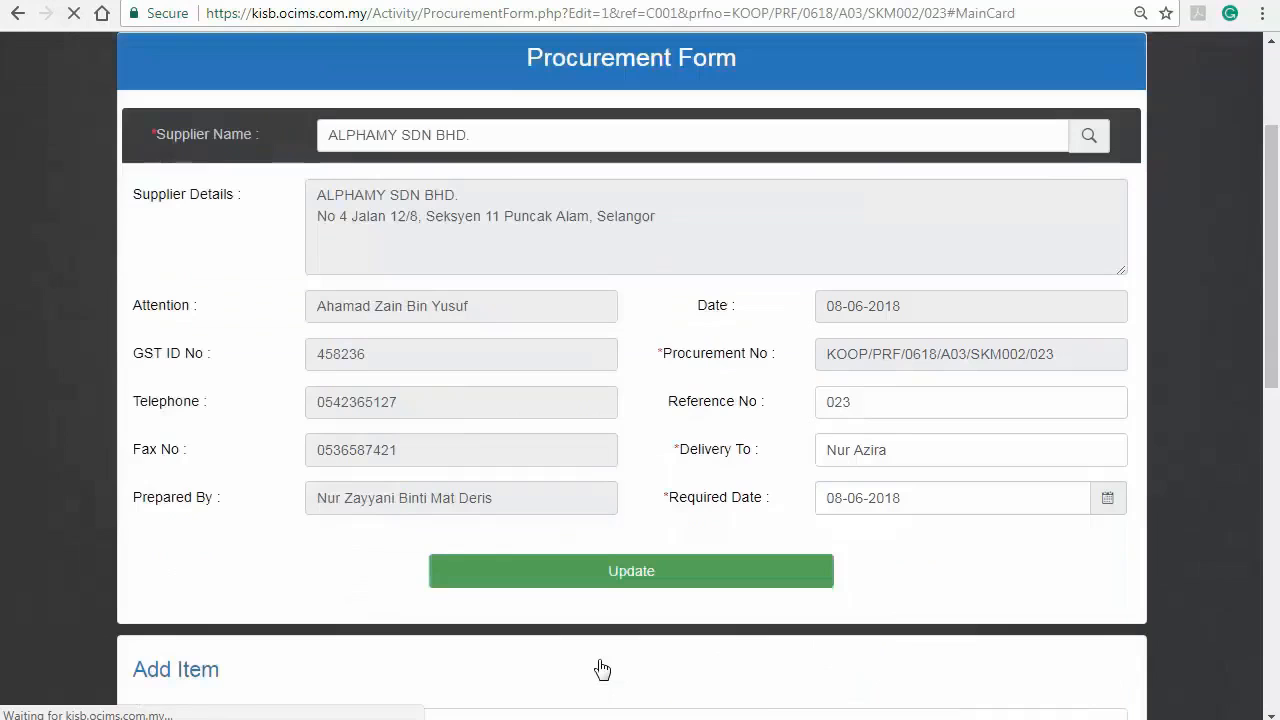
pyautogui.scroll(-4, 1209, 422)
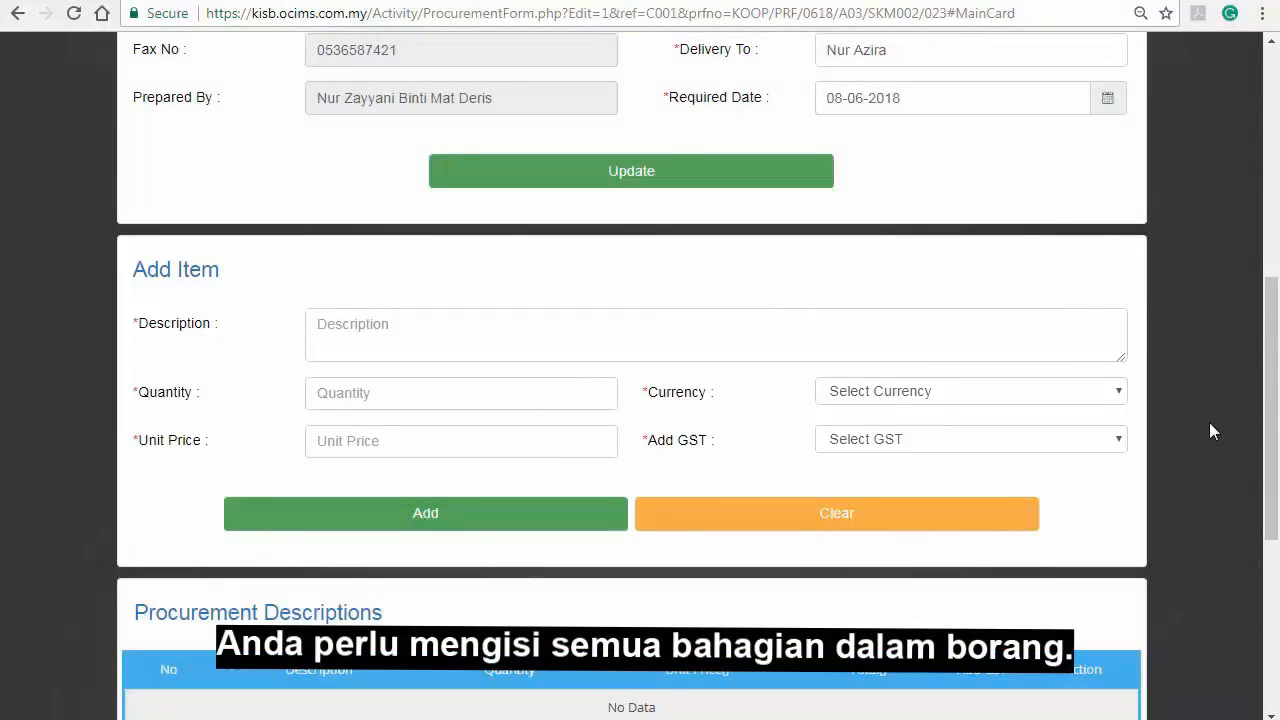
pyautogui.click(1024, 322)
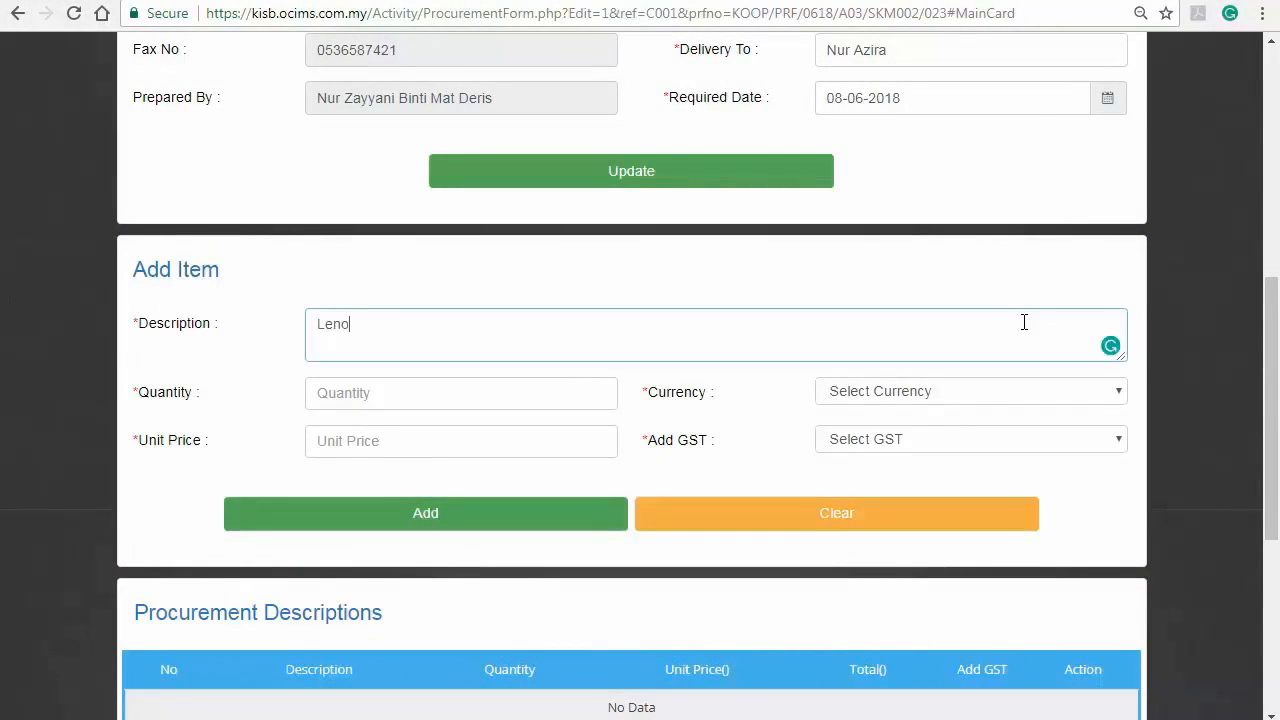
pyautogui.write('Lenovo Keyboard')
pyautogui.press('Tab')
pyautogui.write('4')
pyautogui.press('Tab')
# Step: Set currency Malaysia Ringgit, unit price 34 and GST EP (0%), then add the item
pyautogui.click(1118, 388)
pyautogui.click(1040, 47)
pyautogui.click(463, 448)
pyautogui.write('34')
pyautogui.click(870, 440)
pyautogui.click(886, 192)
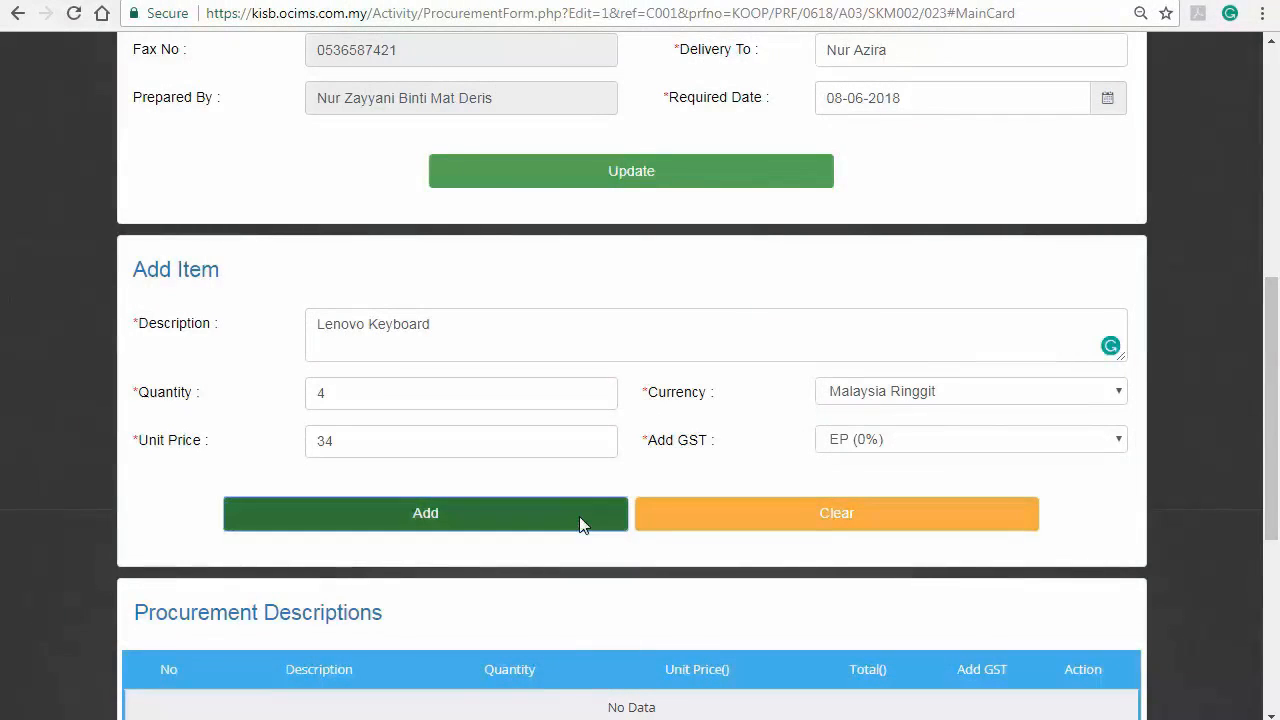
pyautogui.click(580, 518)
pyautogui.scroll(-4, 583, 526)
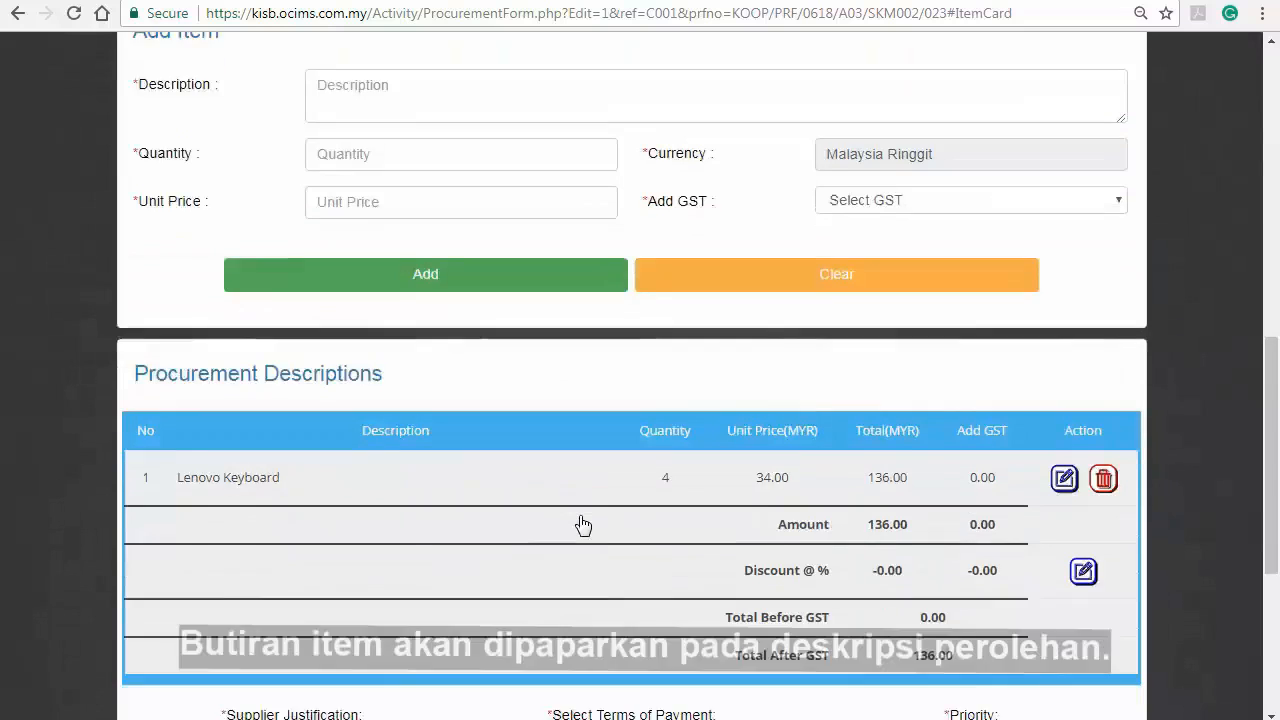
pyautogui.scroll(1, 583, 526)
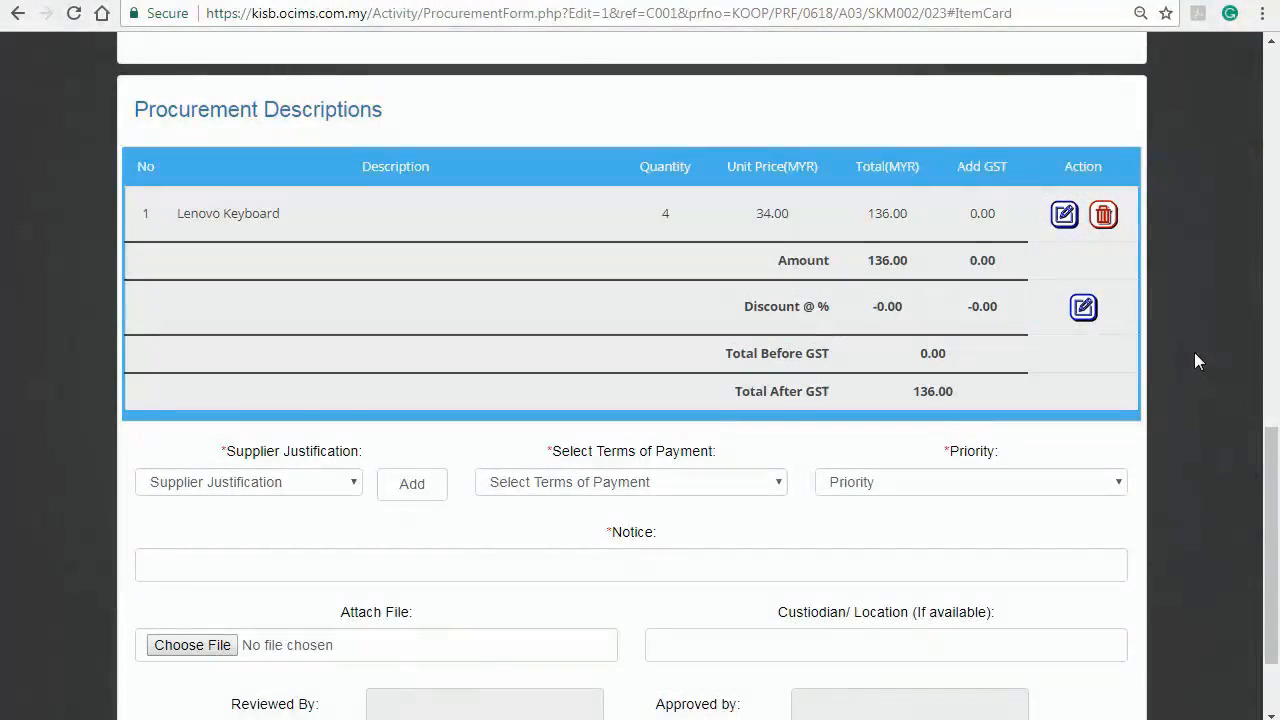
# Step: Edit the Lenovo Keyboard row to quantity 5, bringing its total to 170.00
pyautogui.click(1063, 216)
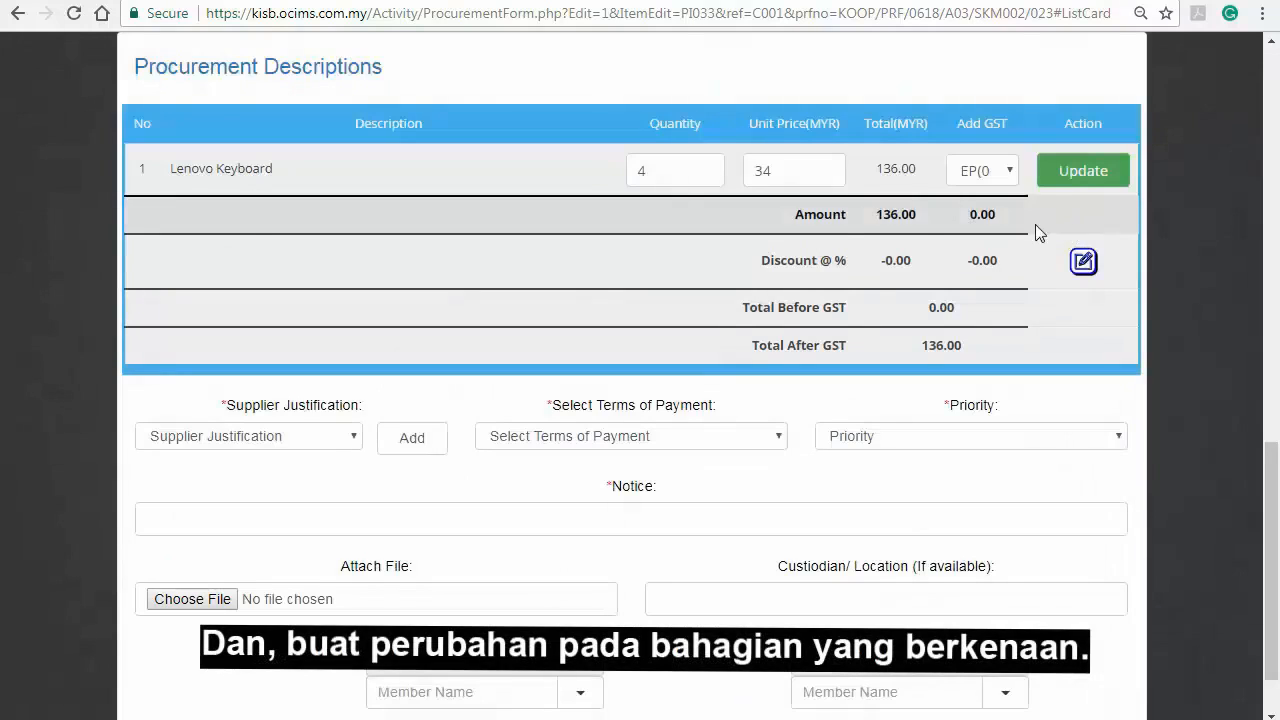
pyautogui.doubleClick(633, 171)
pyautogui.write('5')
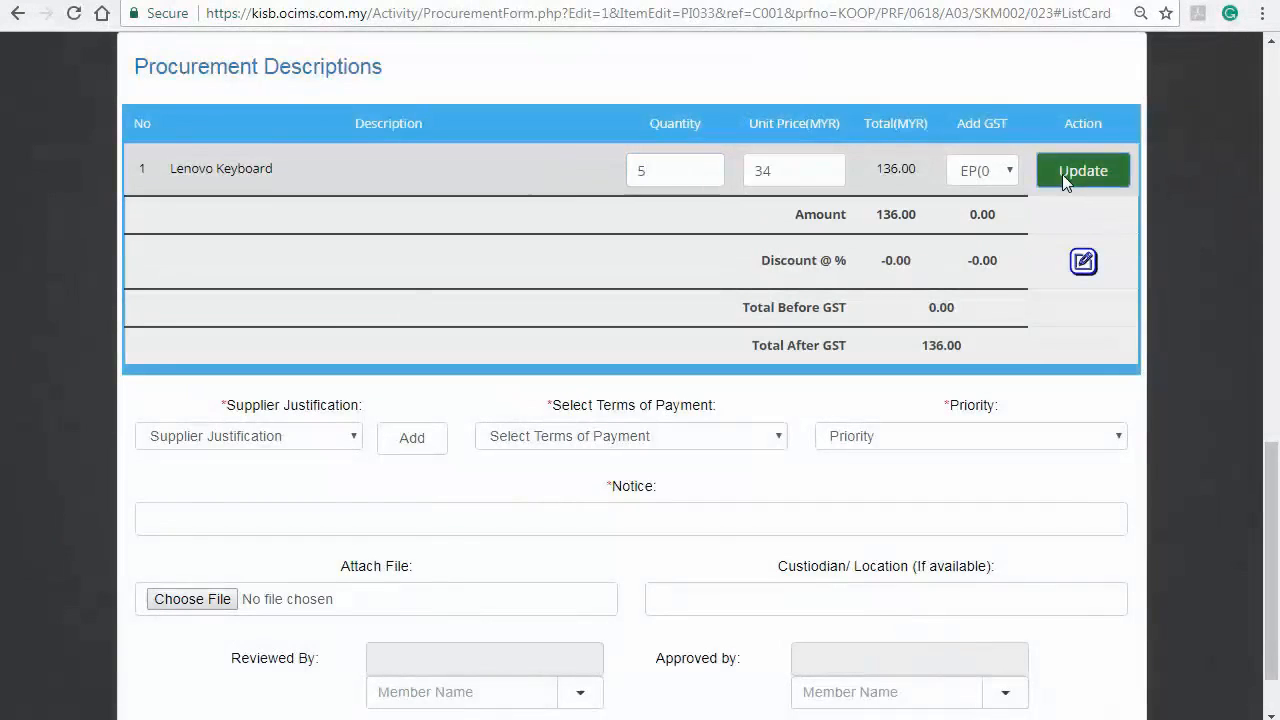
pyautogui.click(1063, 173)
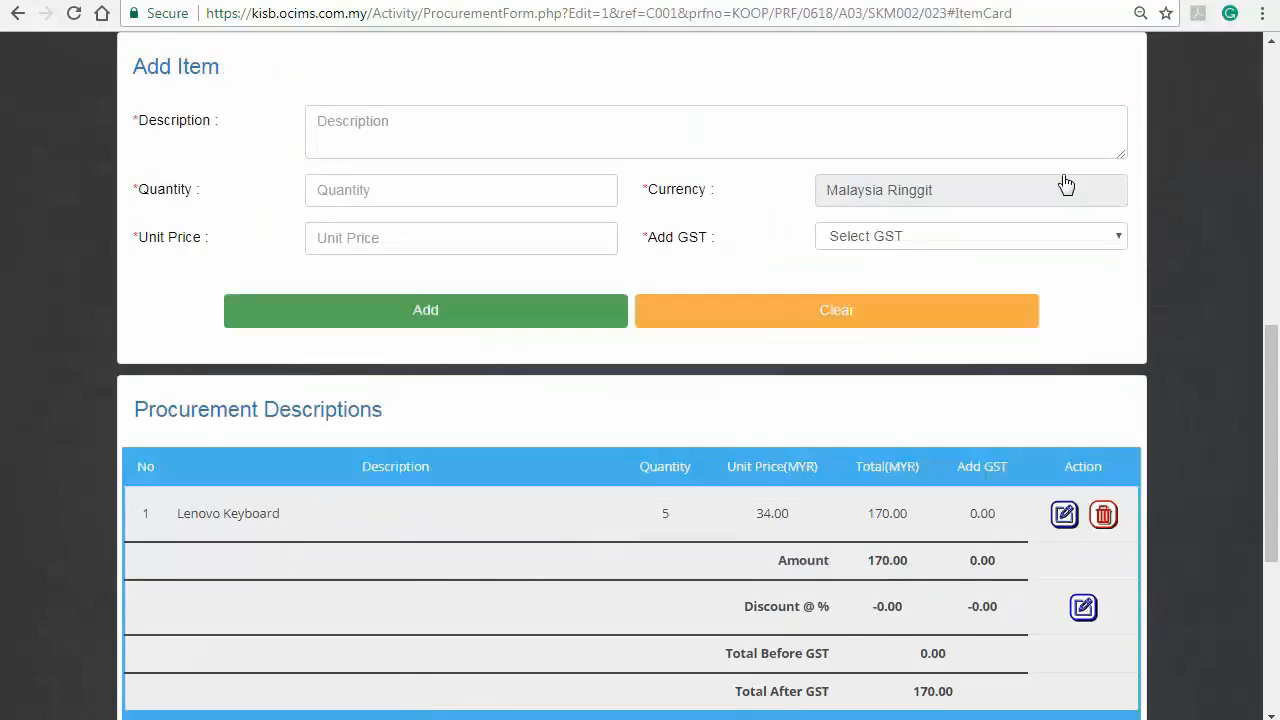
pyautogui.scroll(-4, 1065, 182)
pyautogui.scroll(2, 1150, 250)
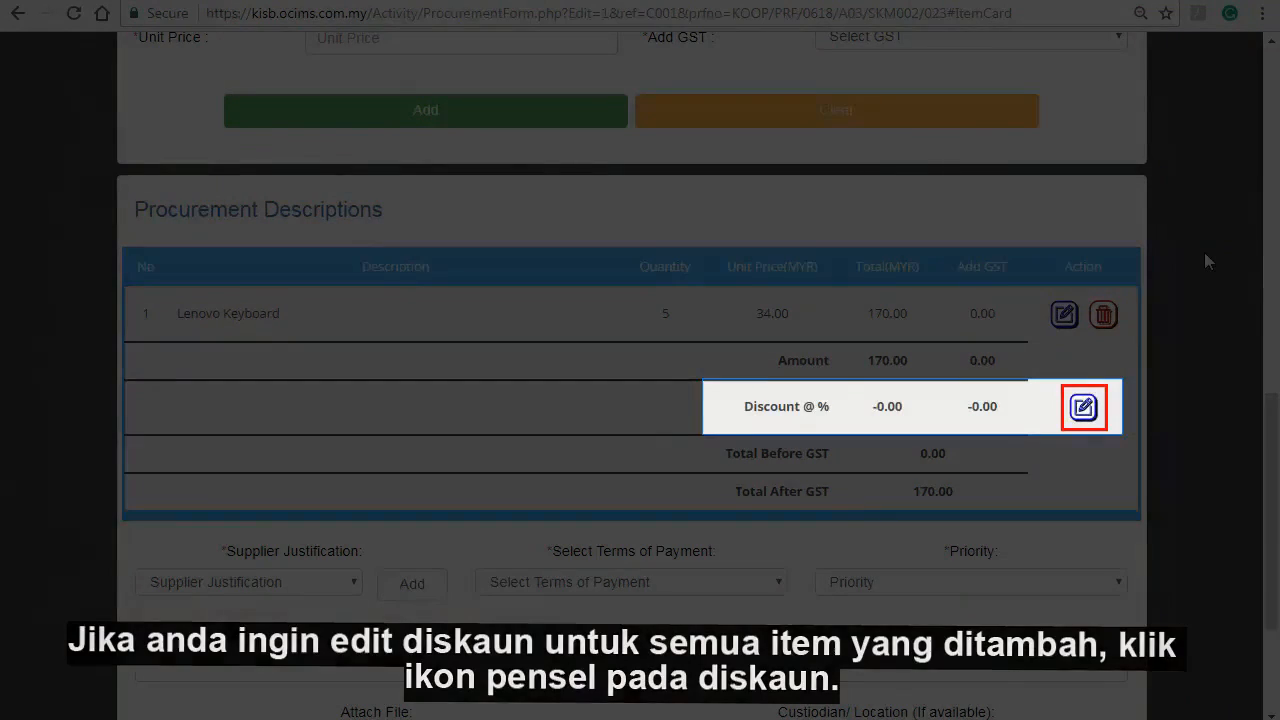
# Step: Choose Good Quality justification, 30 Days terms, Within A Month priority, and add an email notice
pyautogui.scroll(-2, 1191, 375)
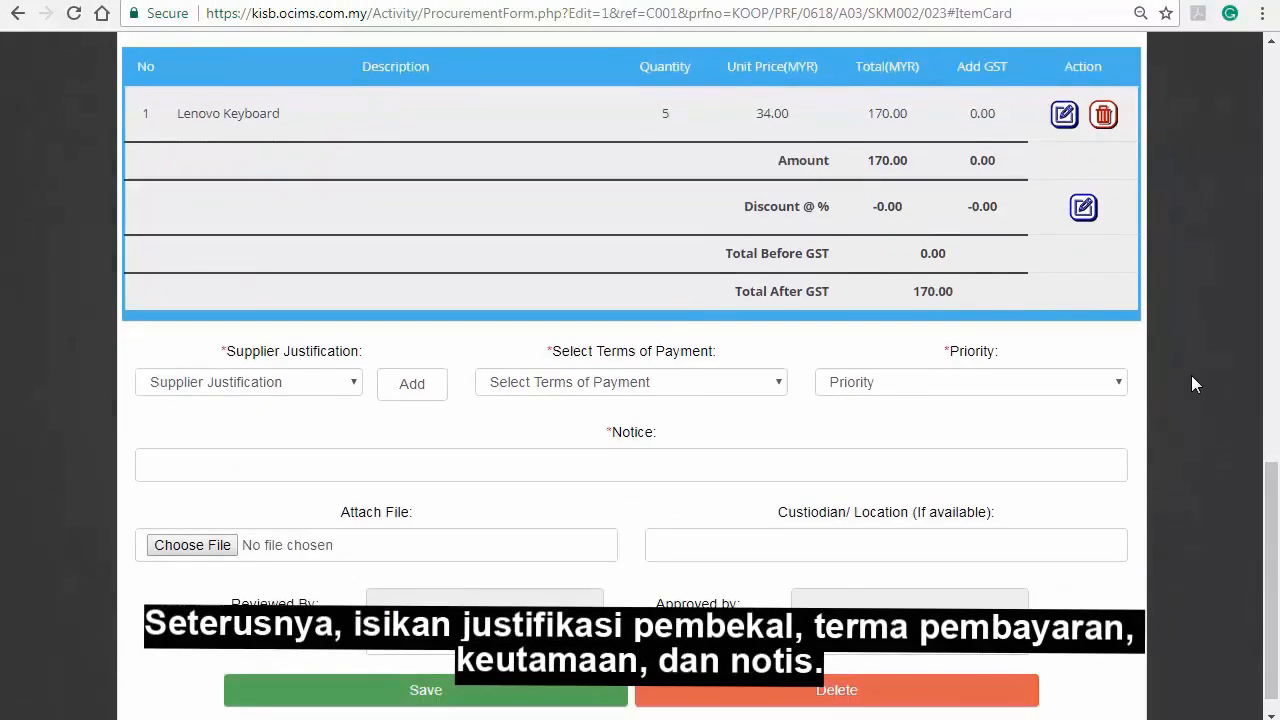
pyautogui.scroll(-1, 1191, 375)
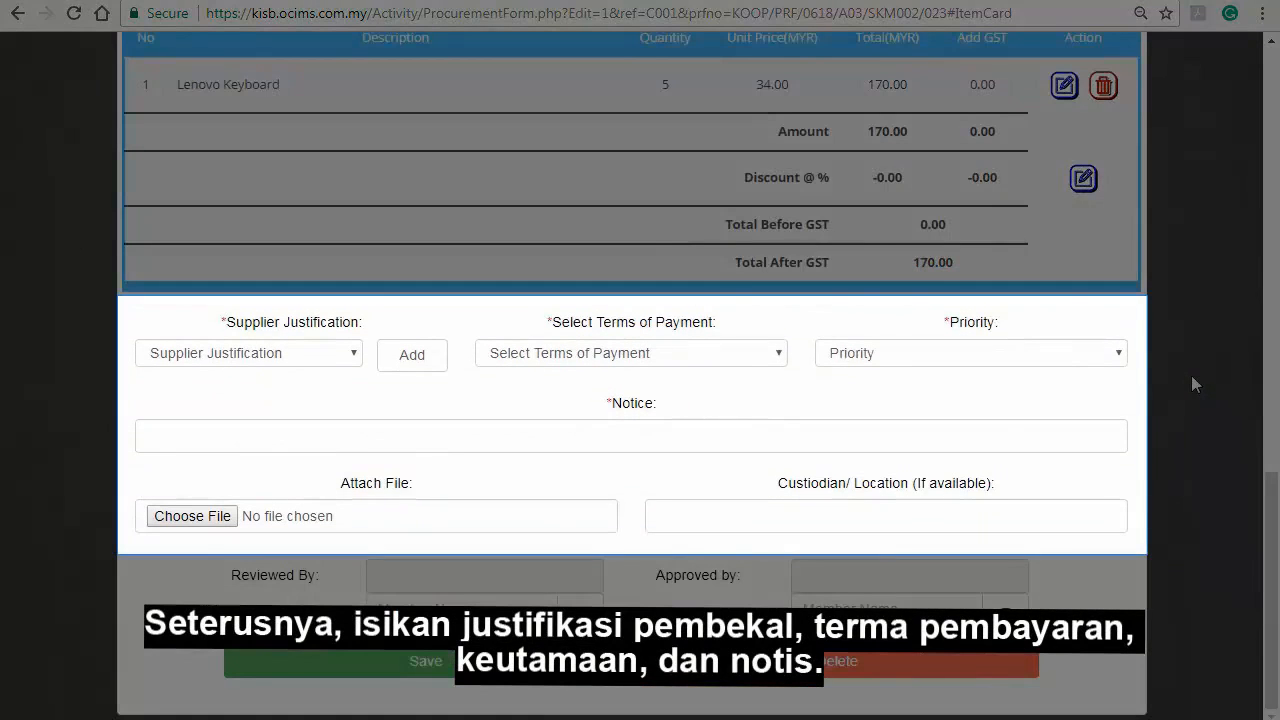
pyautogui.click(344, 354)
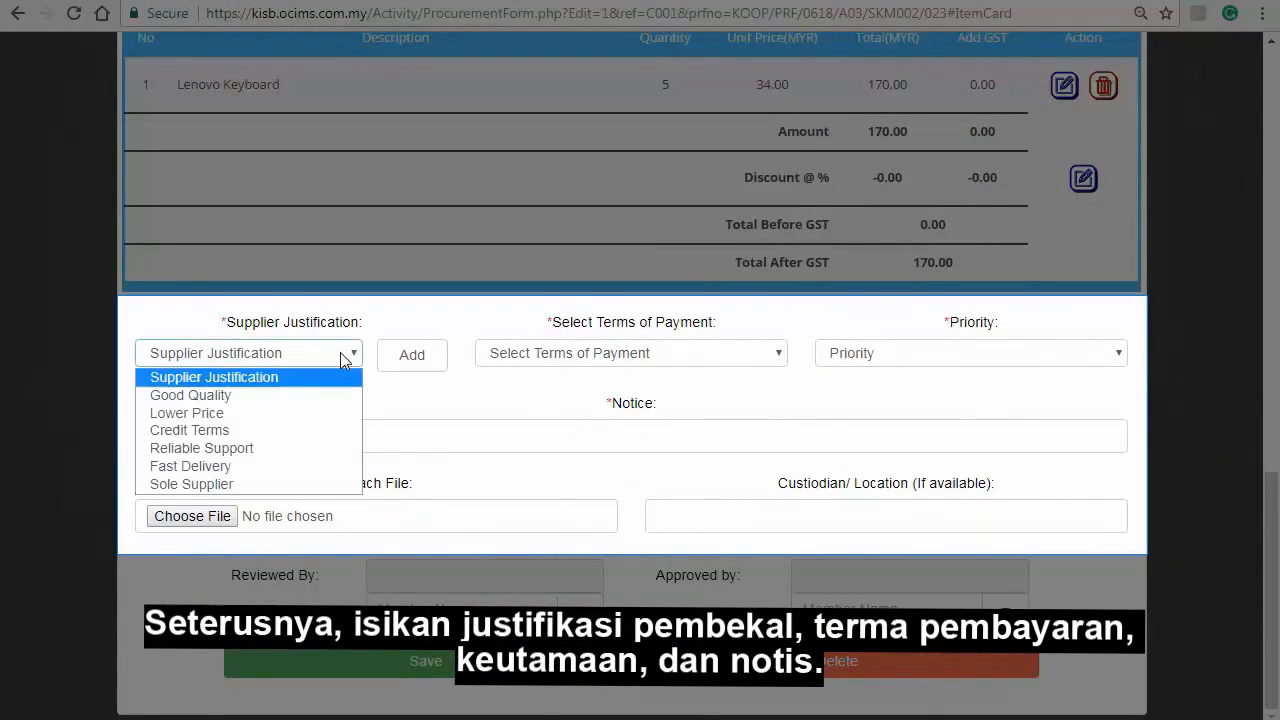
pyautogui.click(316, 398)
pyautogui.click(573, 360)
pyautogui.click(577, 397)
pyautogui.click(933, 357)
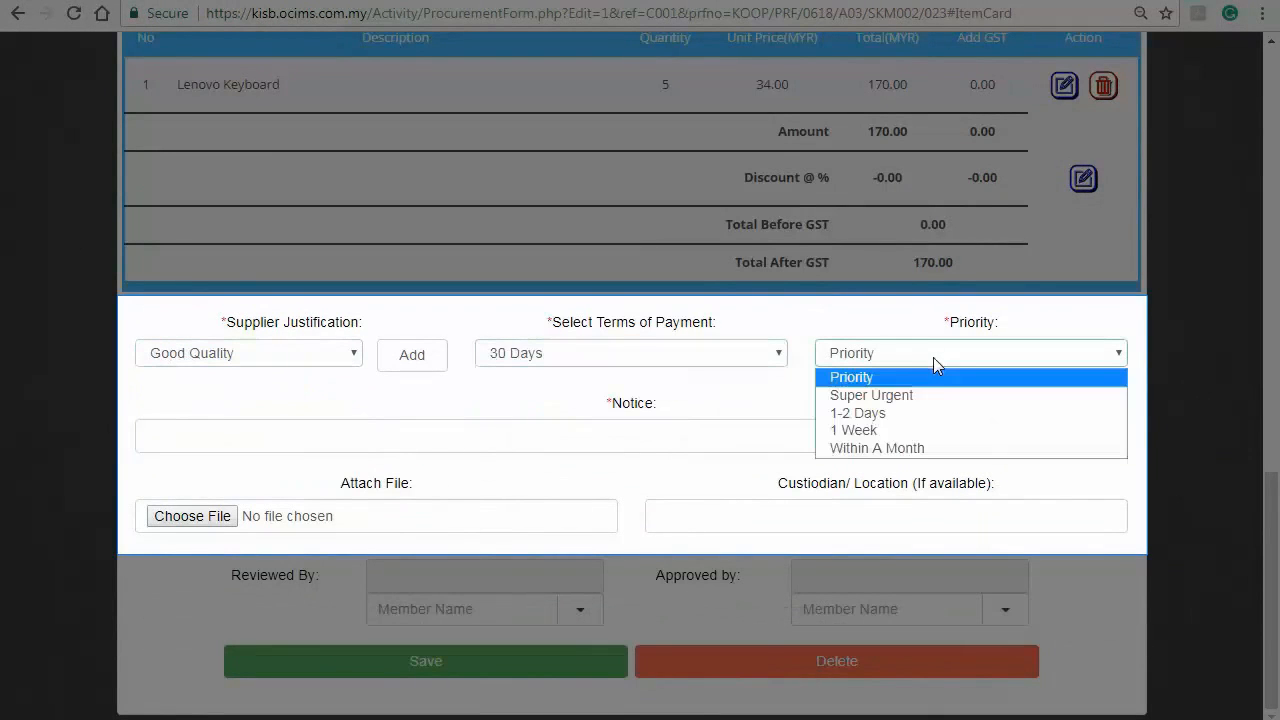
pyautogui.click(920, 448)
pyautogui.click(697, 441)
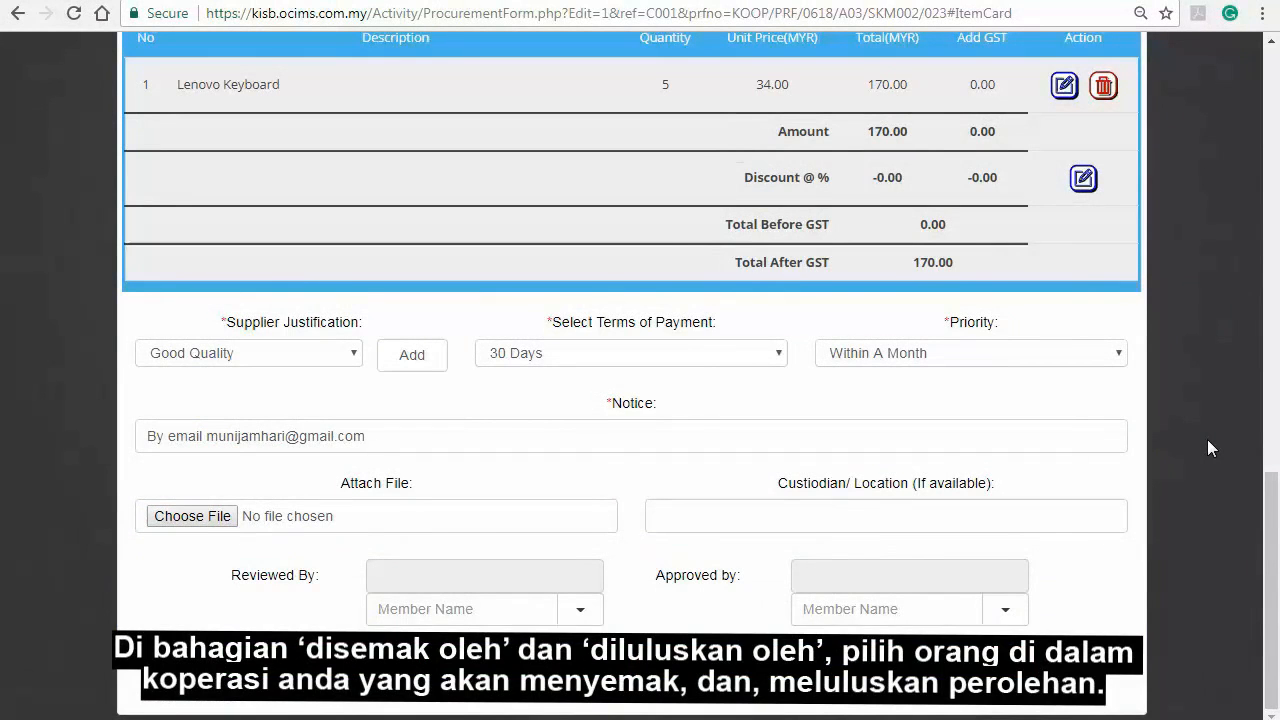
# Step: Pick a member as reviewer and another as approver for the procurement
pyautogui.click(580, 609)
pyautogui.scroll(-2, 531, 693)
pyautogui.scroll(-3, 531, 690)
pyautogui.click(531, 680)
pyautogui.click(1005, 529)
pyautogui.scroll(-2, 1014, 690)
pyautogui.scroll(-3, 976, 670)
pyautogui.click(976, 670)
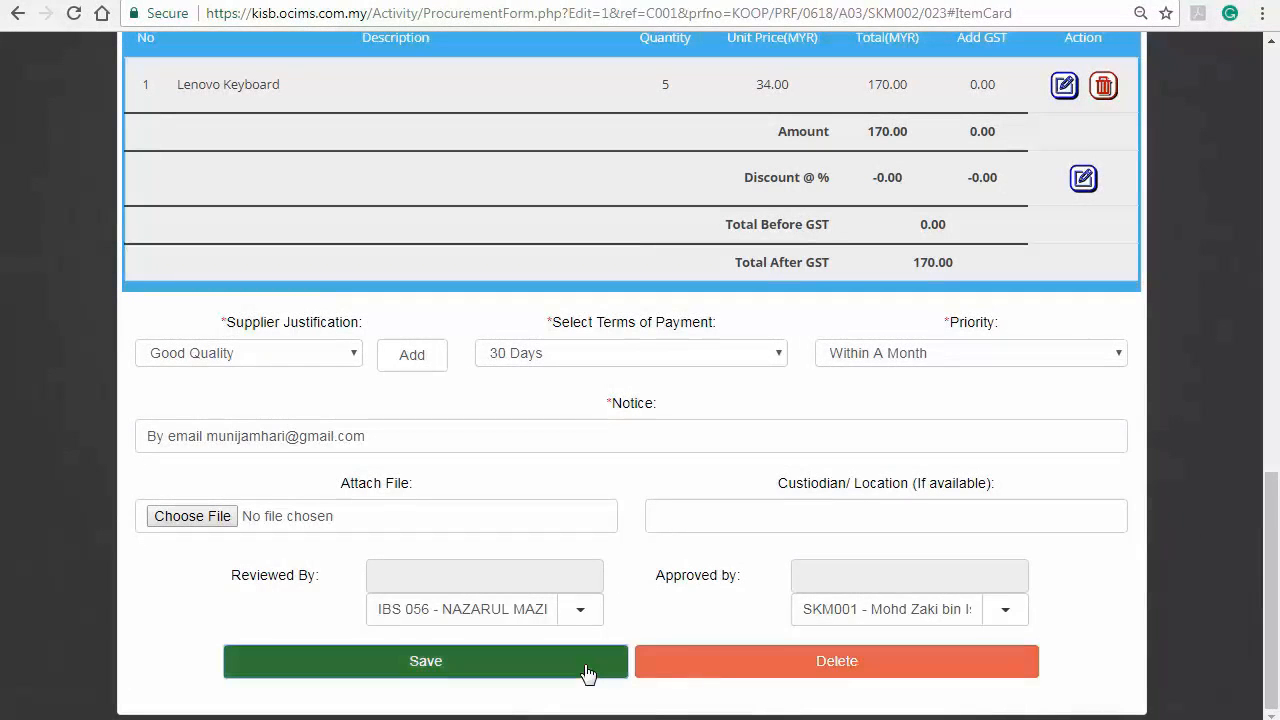
# Step: Save the ALPHAMY procurement and review its Confirmation page showing 170.00 MYR
pyautogui.click(587, 675)
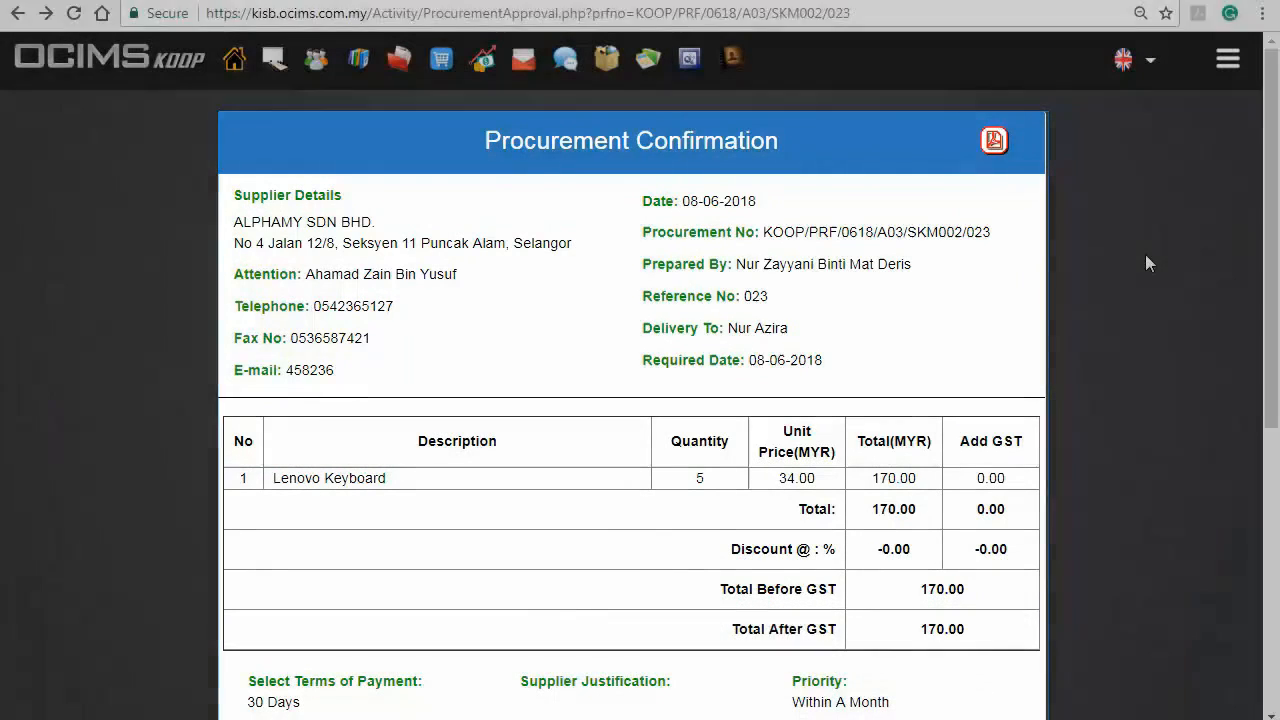
pyautogui.scroll(-5, 1143, 257)
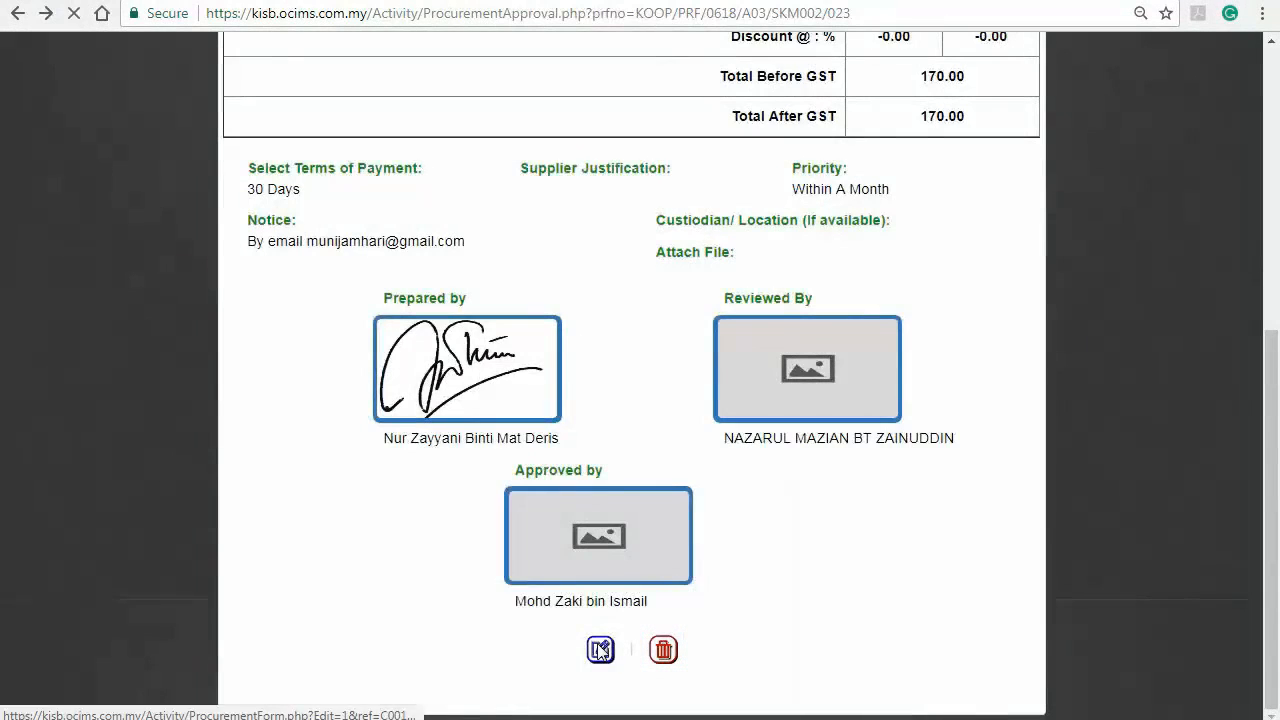
# Step: Reopen the procurement, raise Lenovo Keyboard quantity to 6 (204.00 total), and save
pyautogui.click(600, 650)
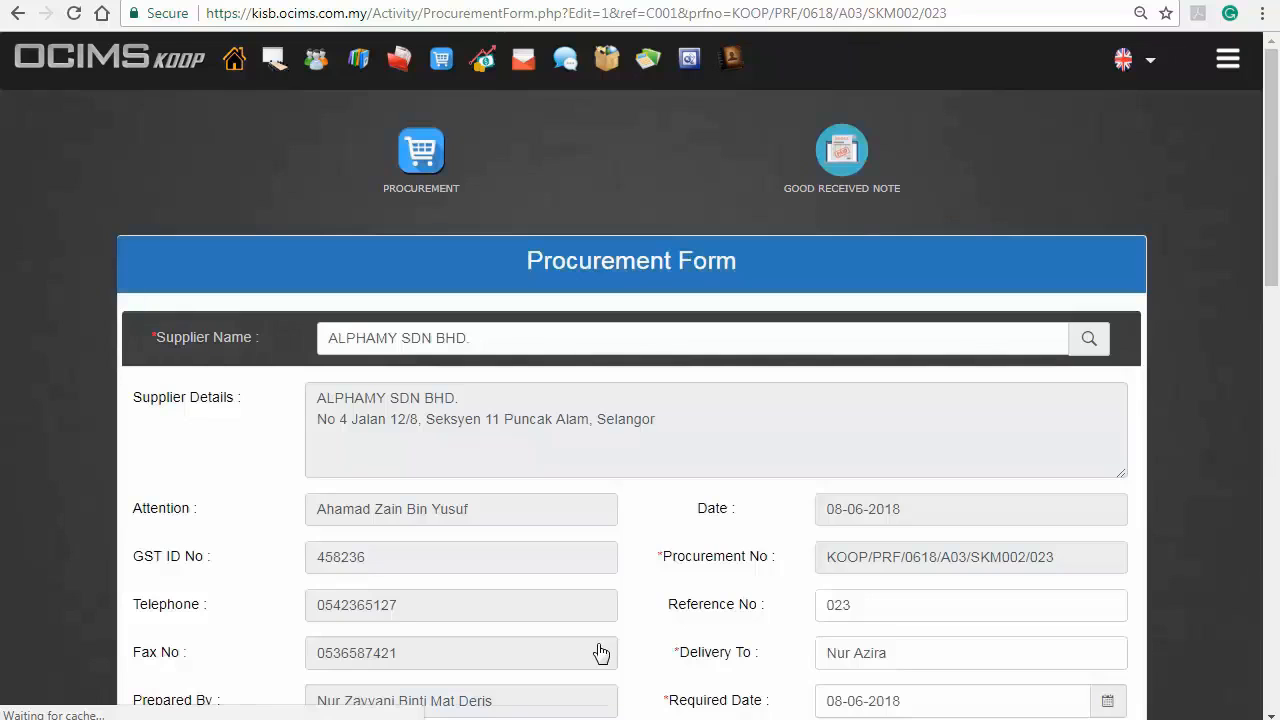
pyautogui.scroll(-10, 600, 652)
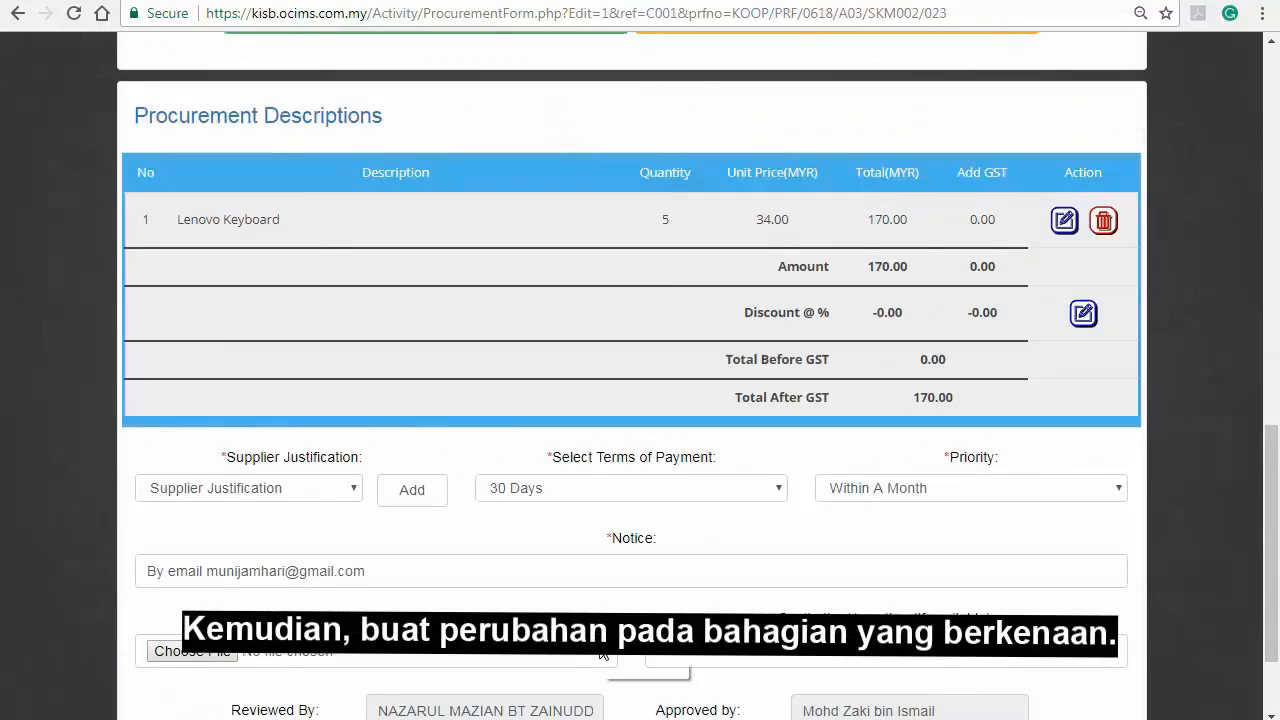
pyautogui.scroll(6, 600, 652)
pyautogui.scroll(-5, 606, 634)
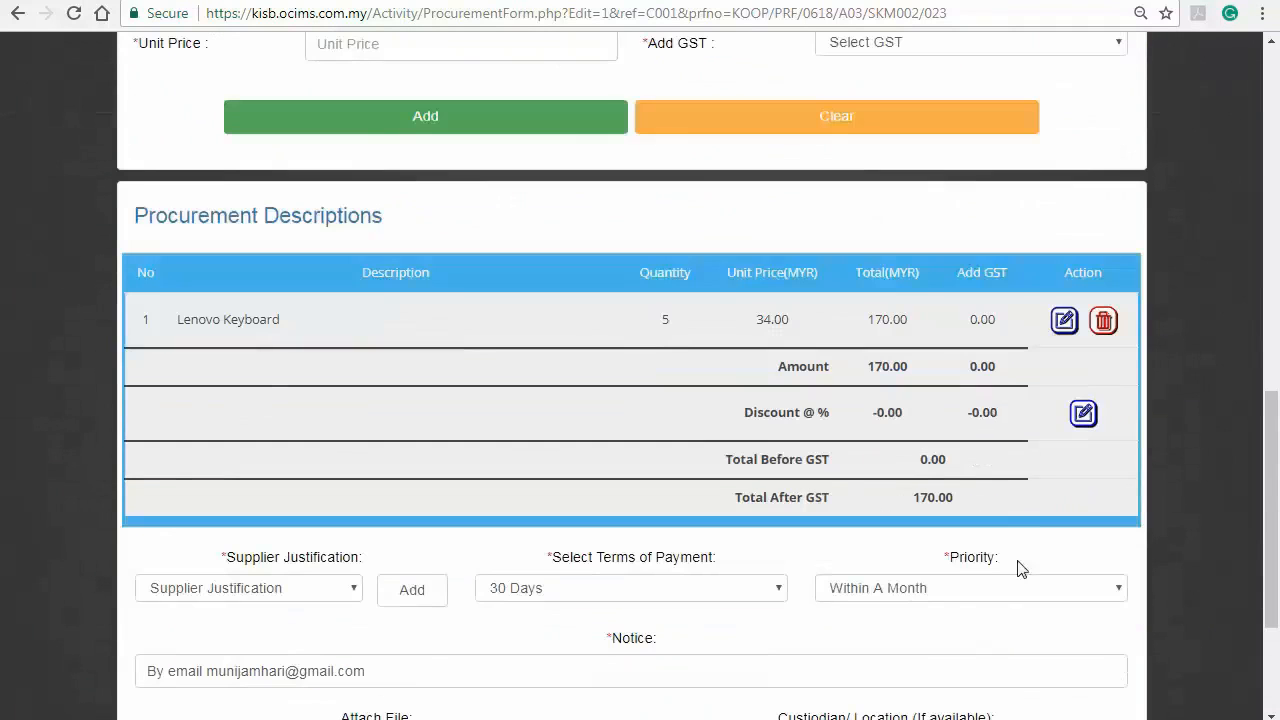
pyautogui.click(1064, 320)
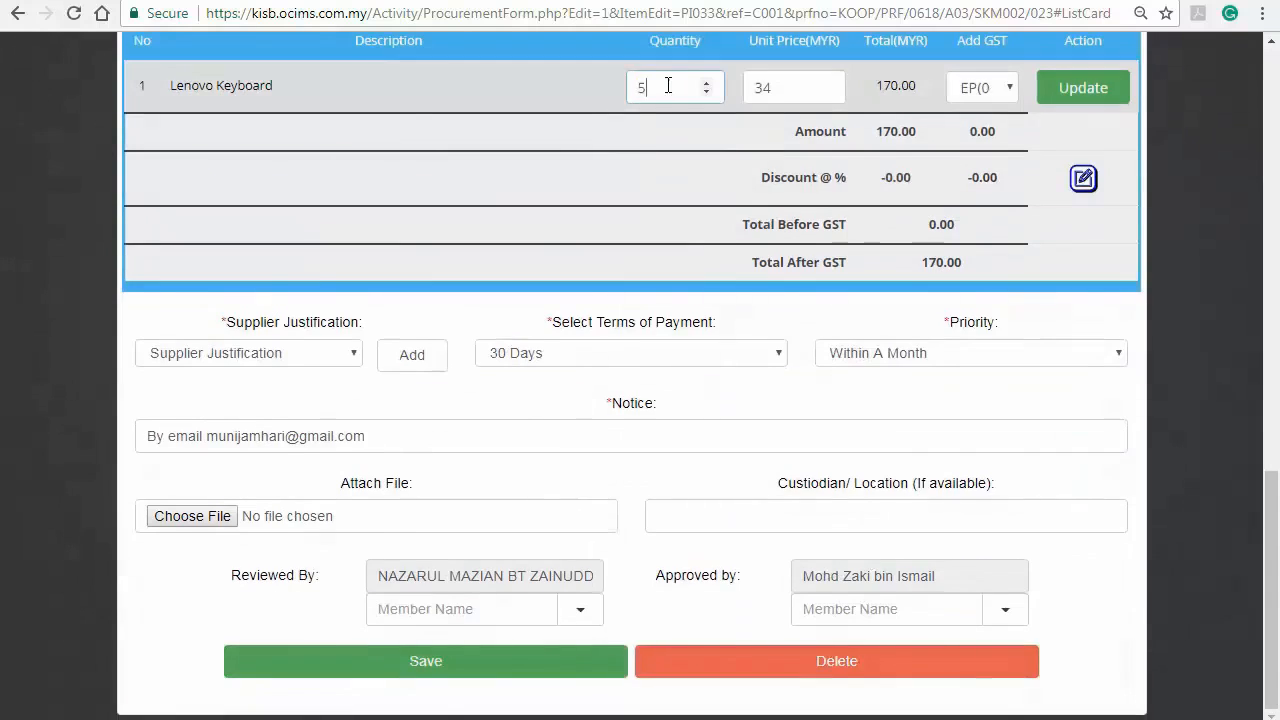
pyautogui.write('6')
pyautogui.click(1085, 88)
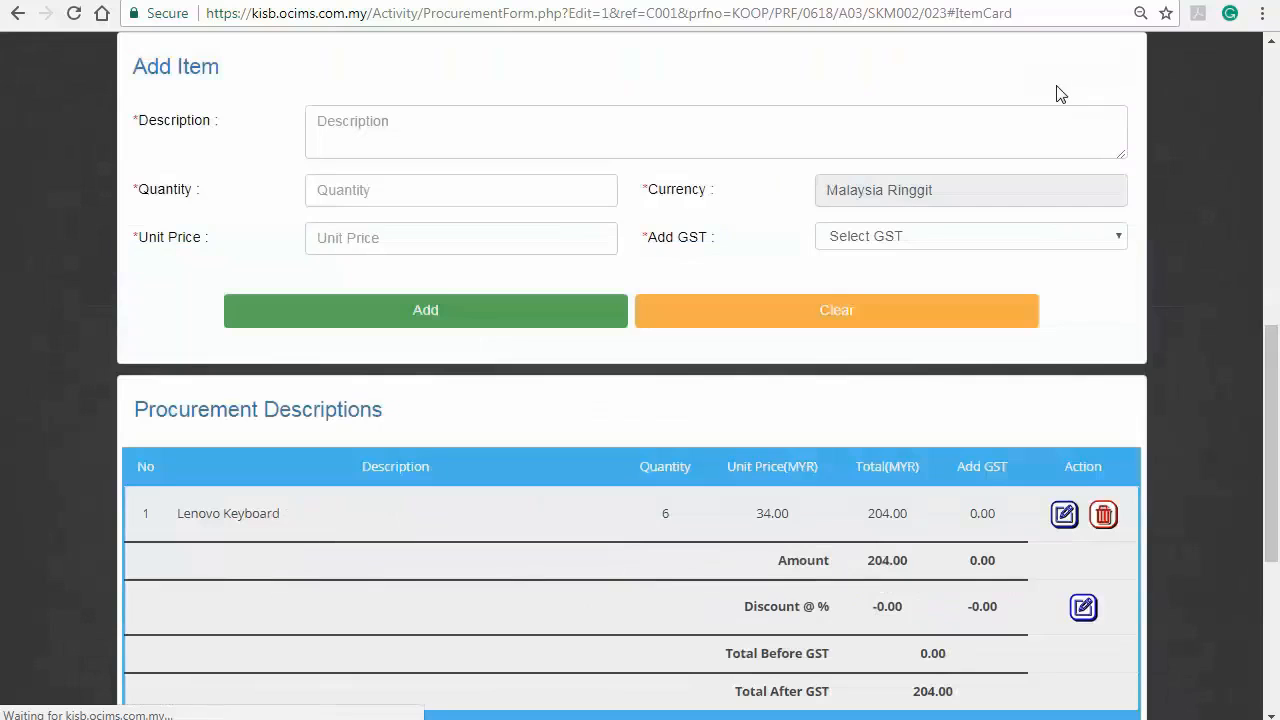
pyautogui.scroll(-4, 1068, 360)
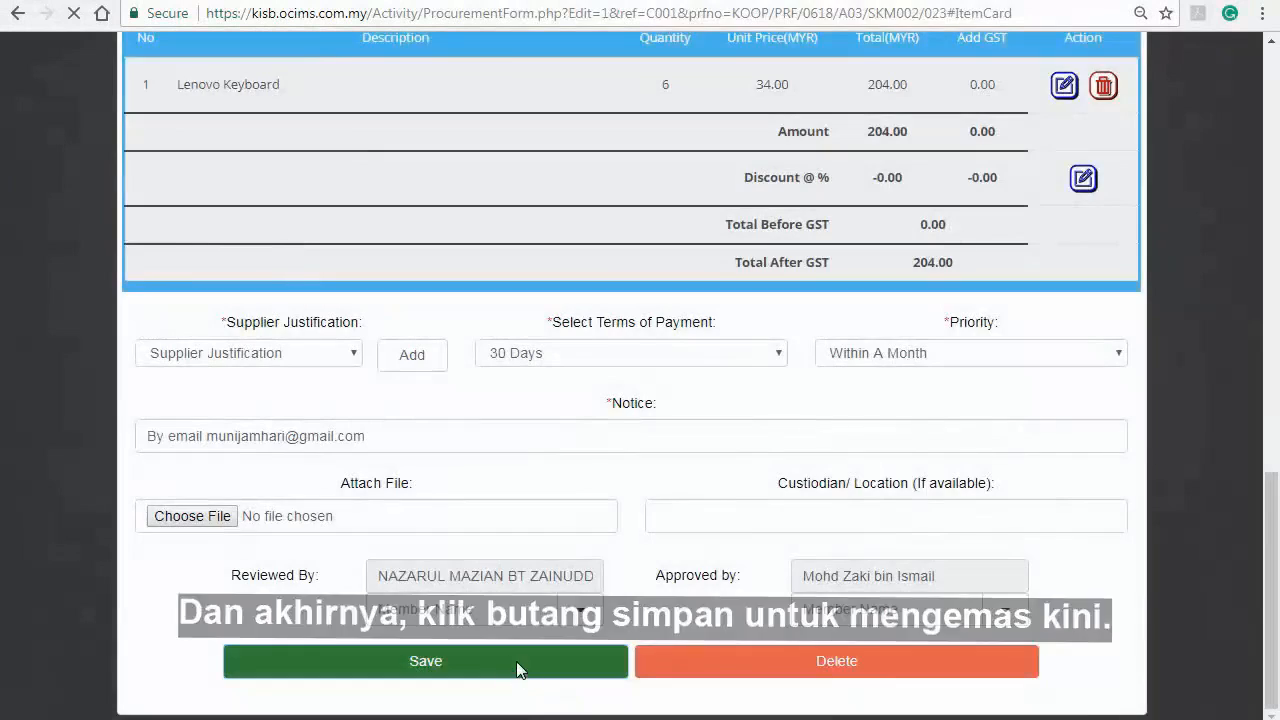
pyautogui.click(517, 663)
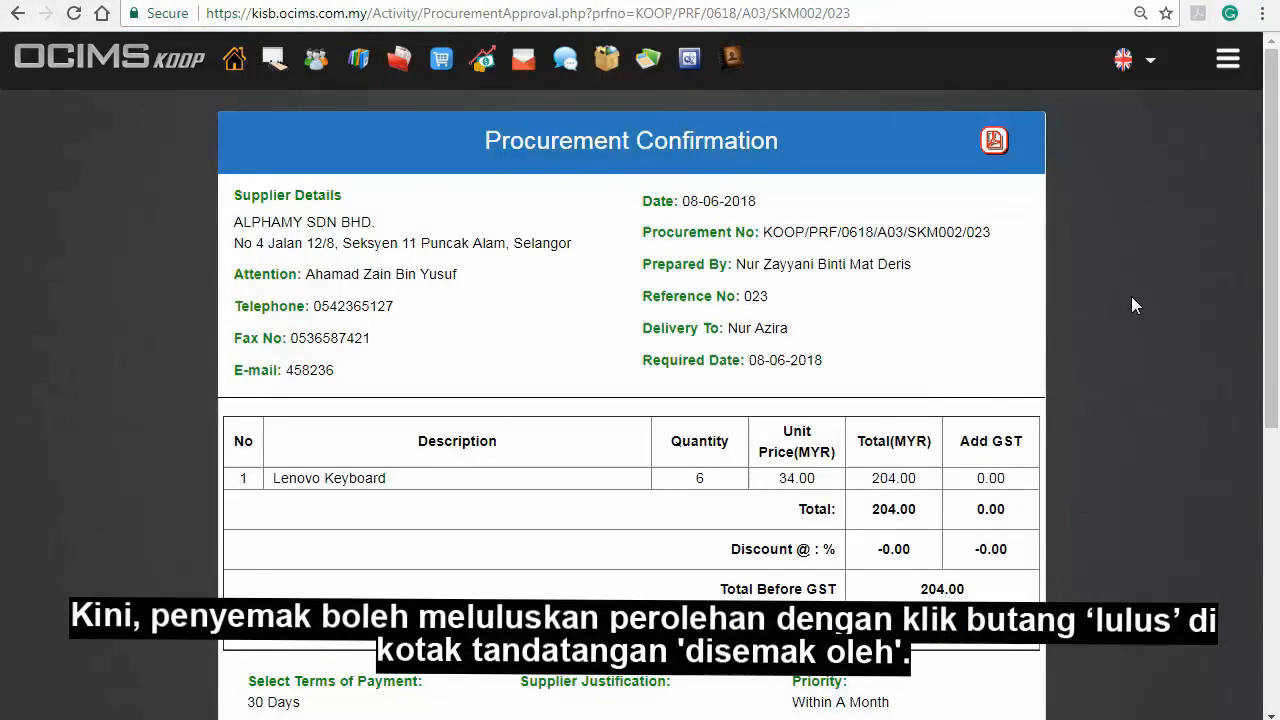
# Step: Approve the procurement as reviewer, then reopen it from the Procurement List
pyautogui.scroll(-5, 1131, 305)
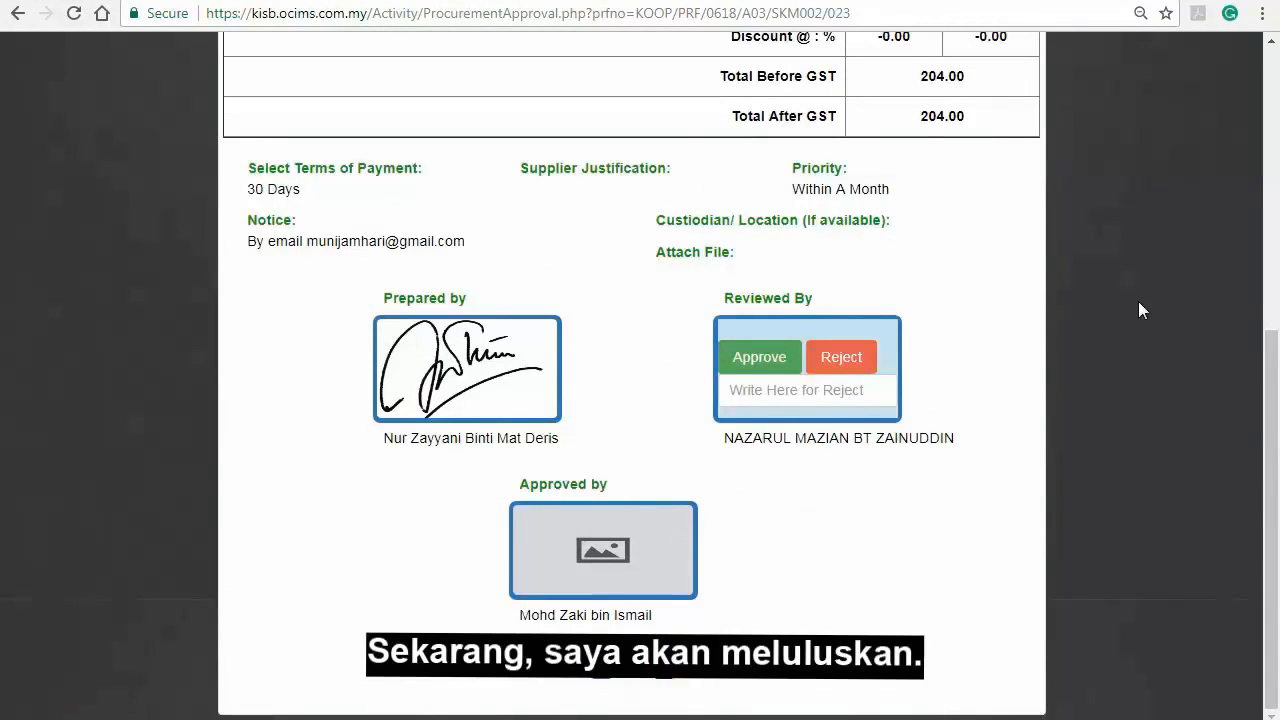
pyautogui.click(782, 371)
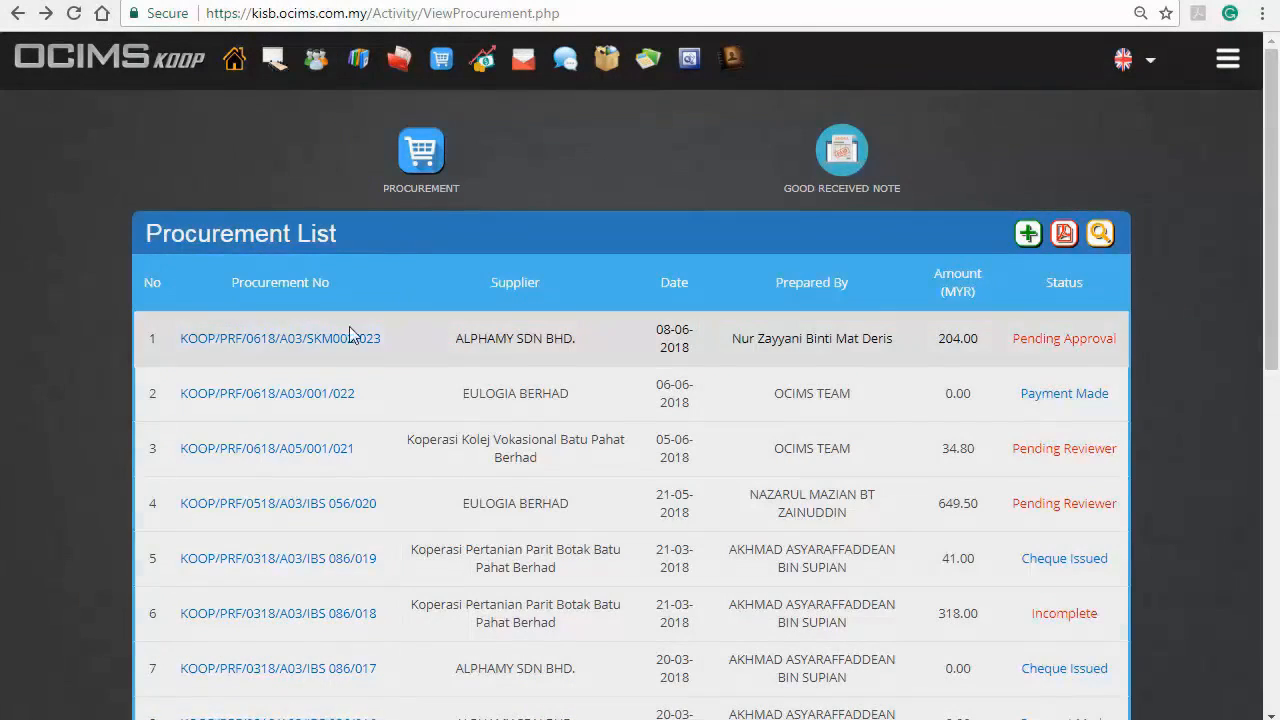
pyautogui.click(343, 338)
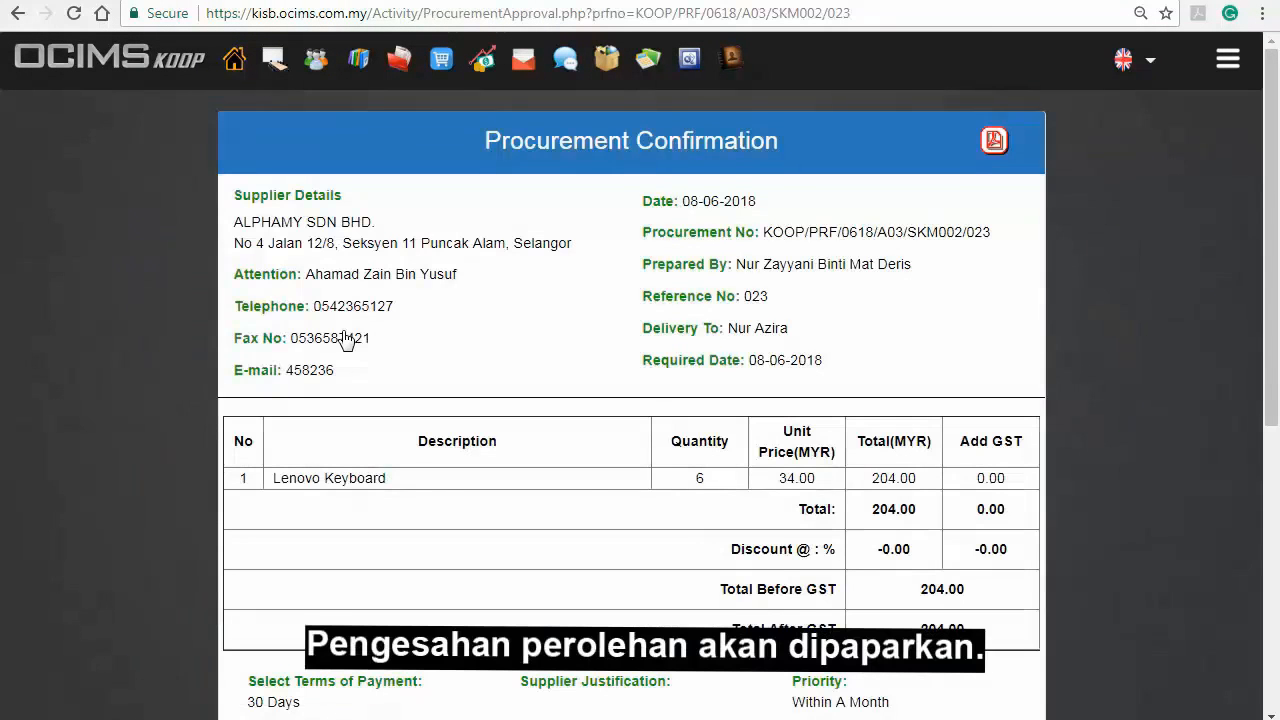
# Step: Give the ALPHAMY procurement final approval and open its printable PDF
pyautogui.scroll(-5, 345, 340)
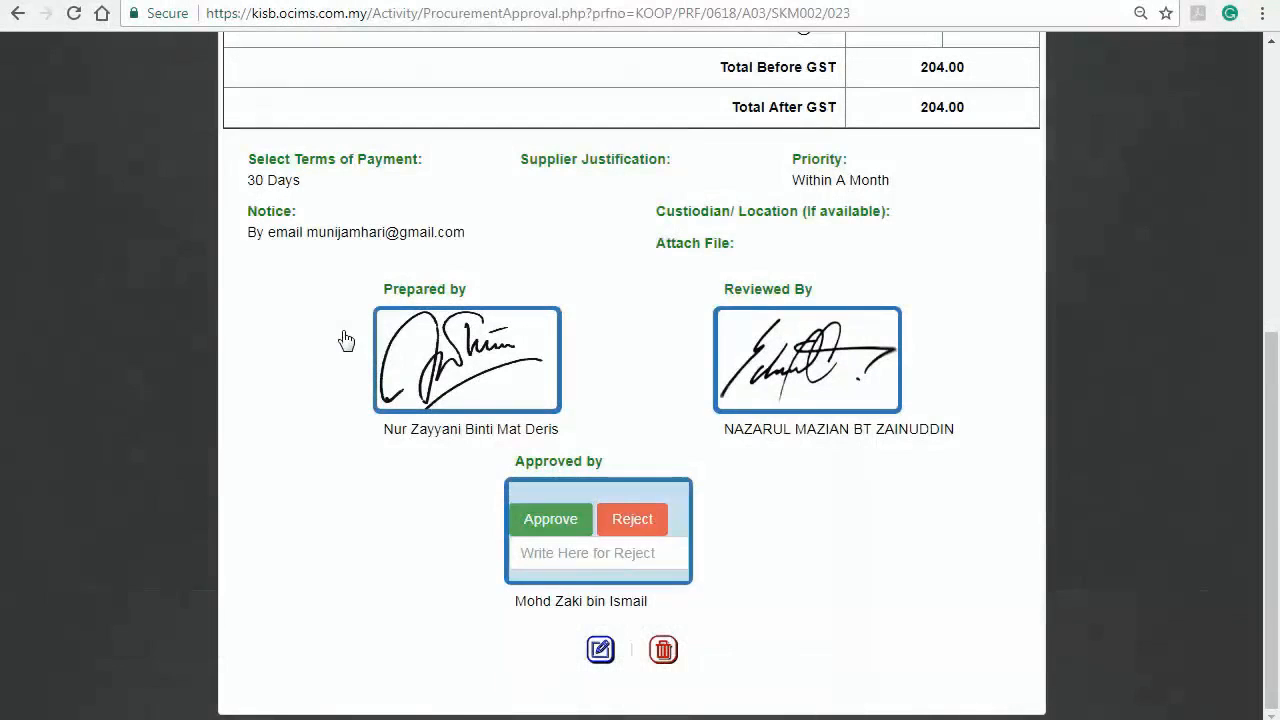
pyautogui.click(552, 519)
pyautogui.scroll(-5, 583, 521)
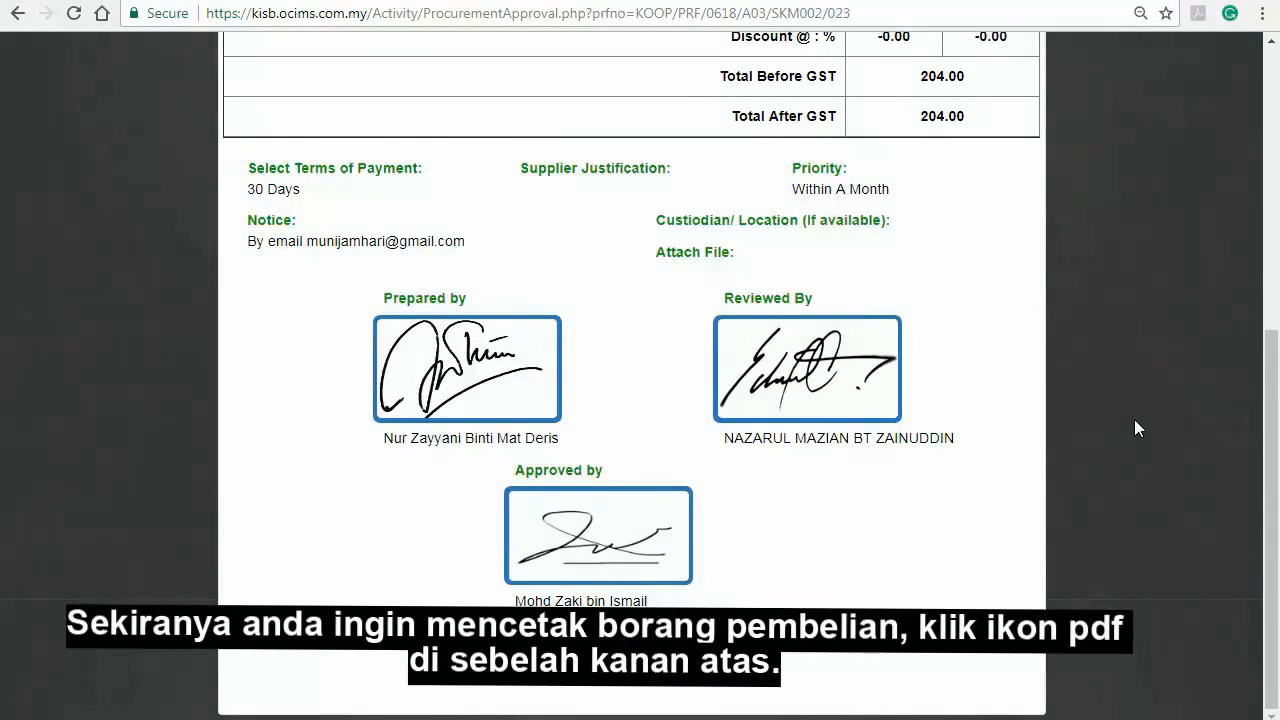
pyautogui.scroll(5, 1135, 421)
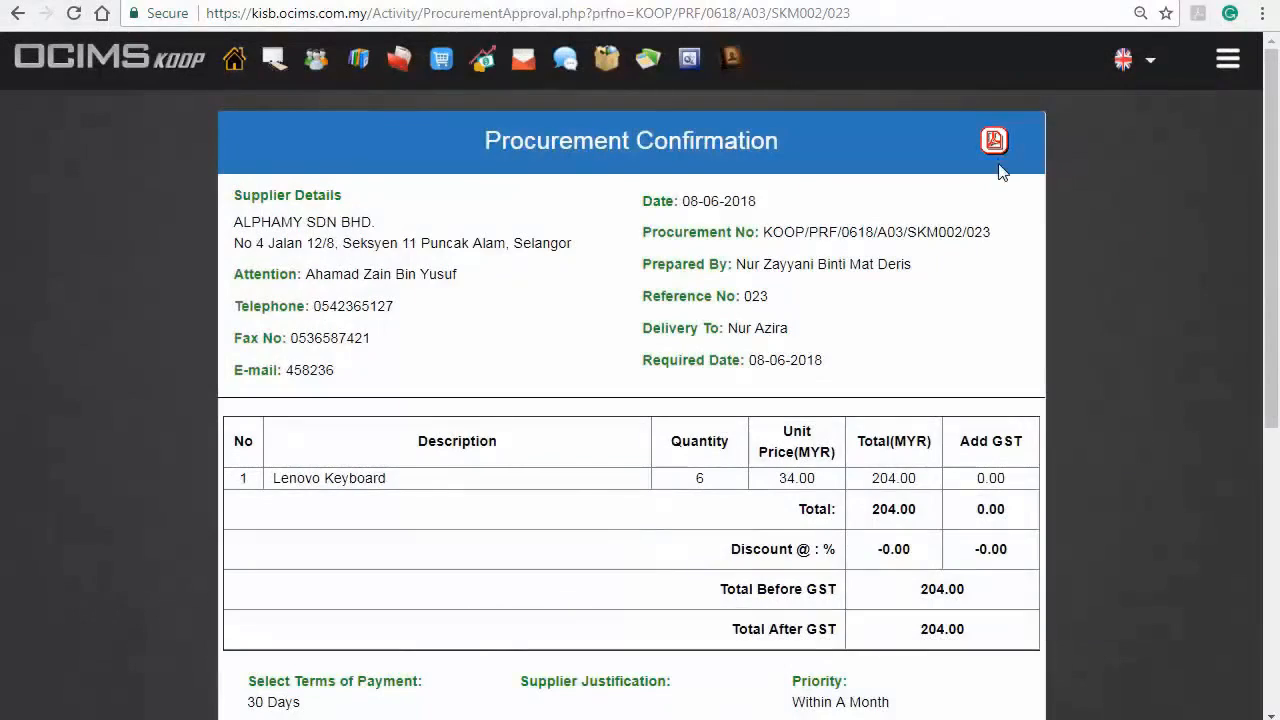
pyautogui.click(993, 142)
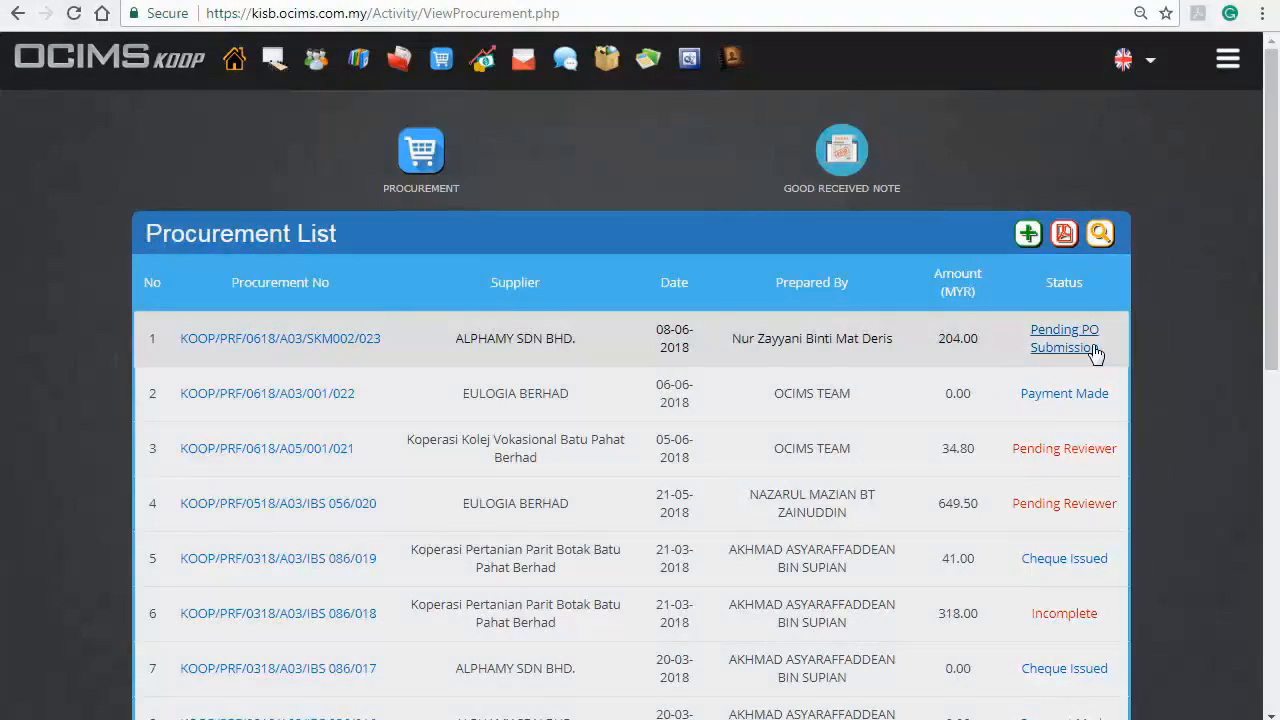
# Step: Move the procurement's PO from Pending PO Submission to Pending Payment, with work done on 07-06-2018
pyautogui.click(1095, 351)
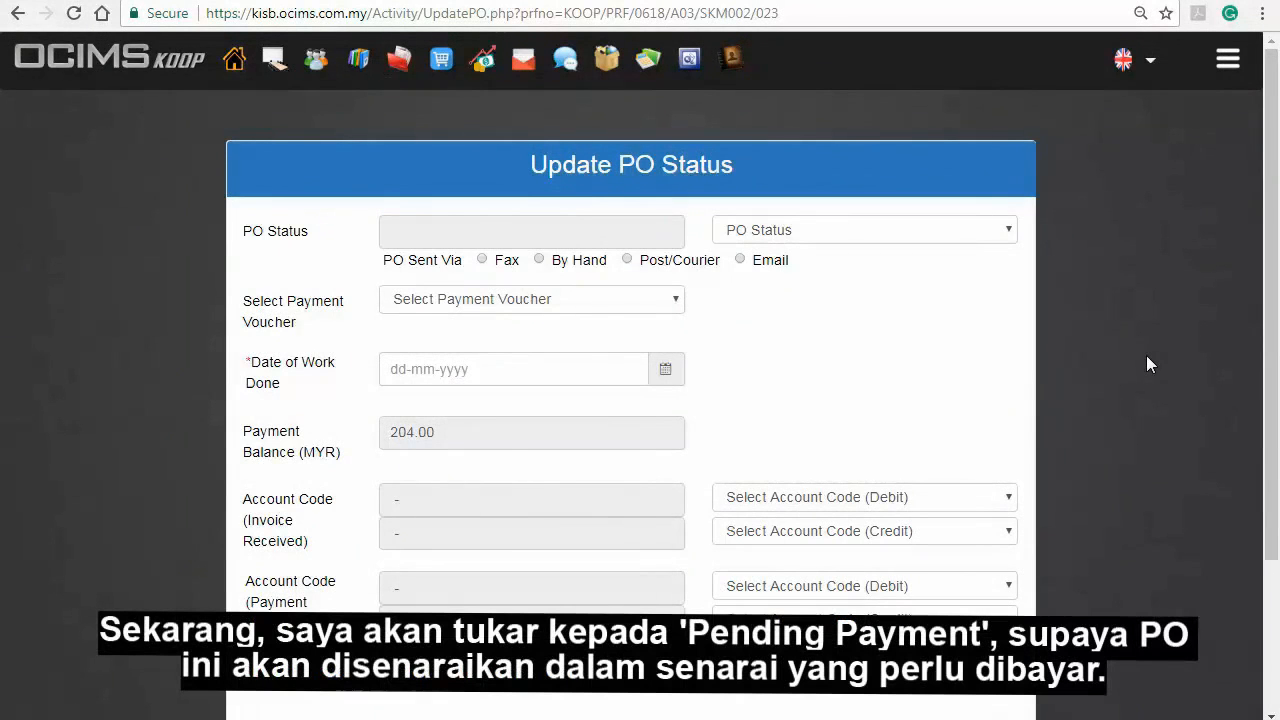
pyautogui.click(999, 232)
pyautogui.click(955, 324)
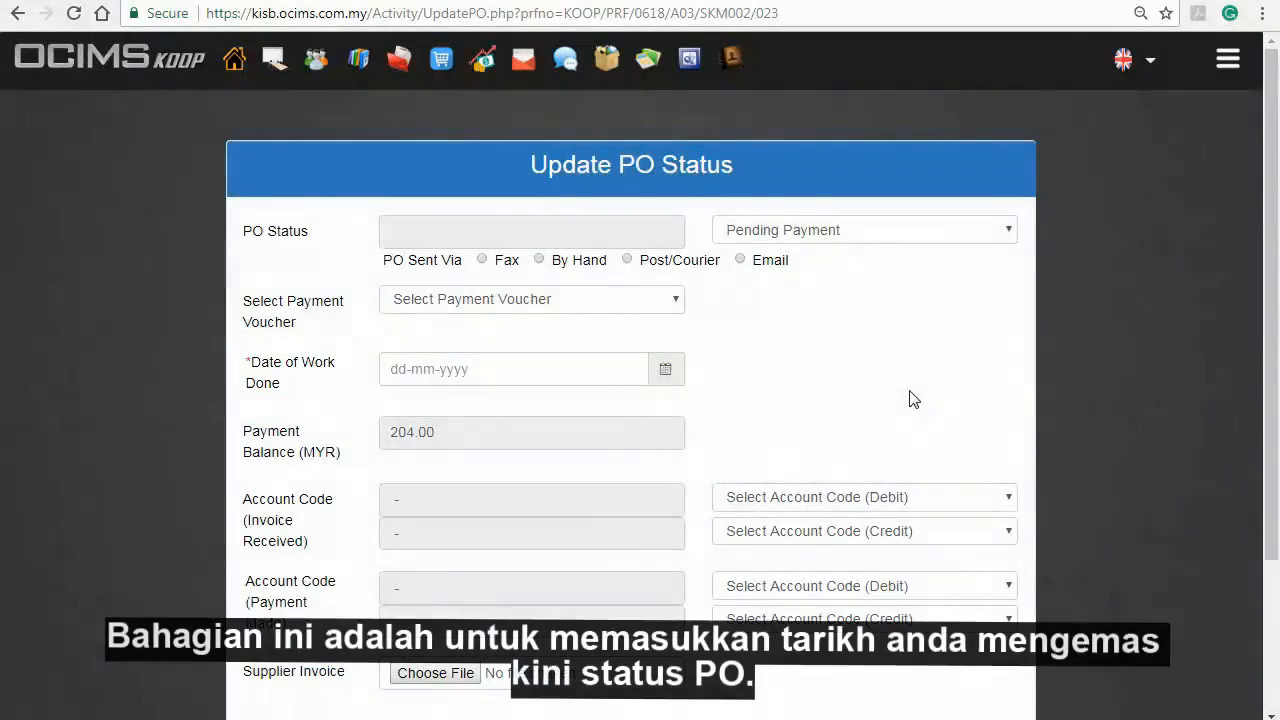
pyautogui.click(581, 371)
pyautogui.click(504, 224)
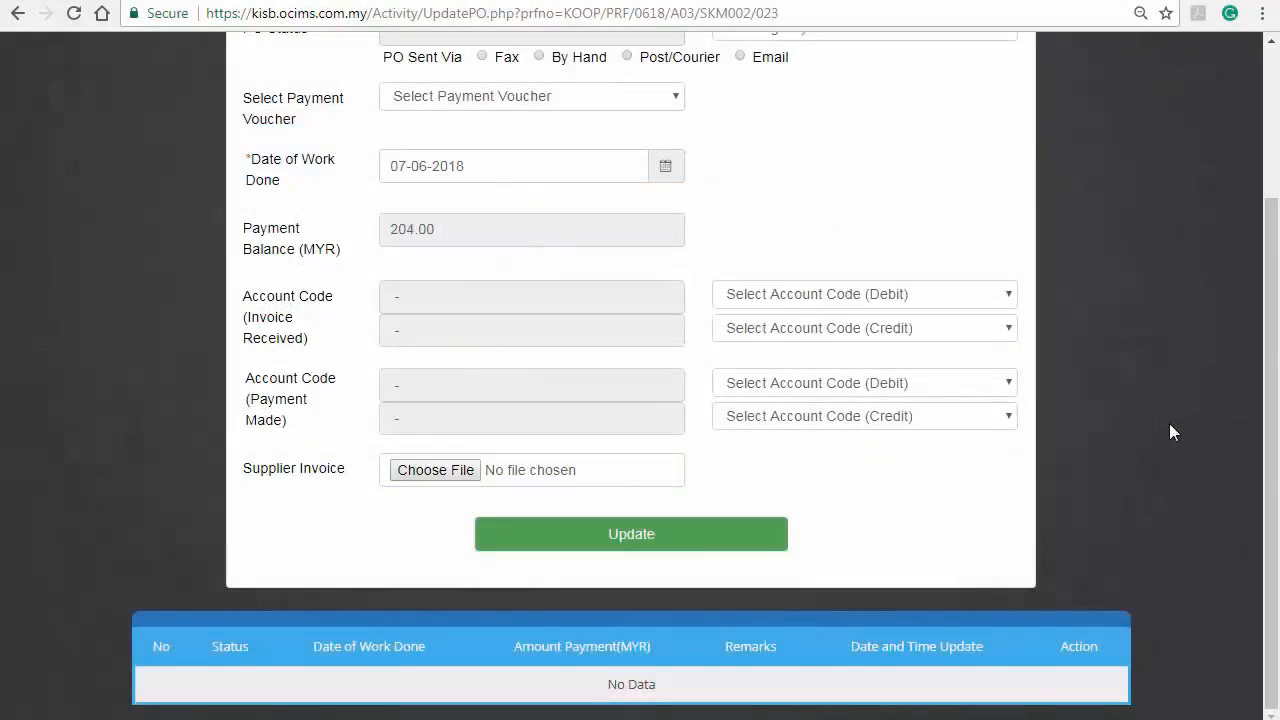
# Step: Set the invoice-received accounts to debit 1-5000 Inventory and credit 2-2100 Trade Creditors
pyautogui.click(945, 292)
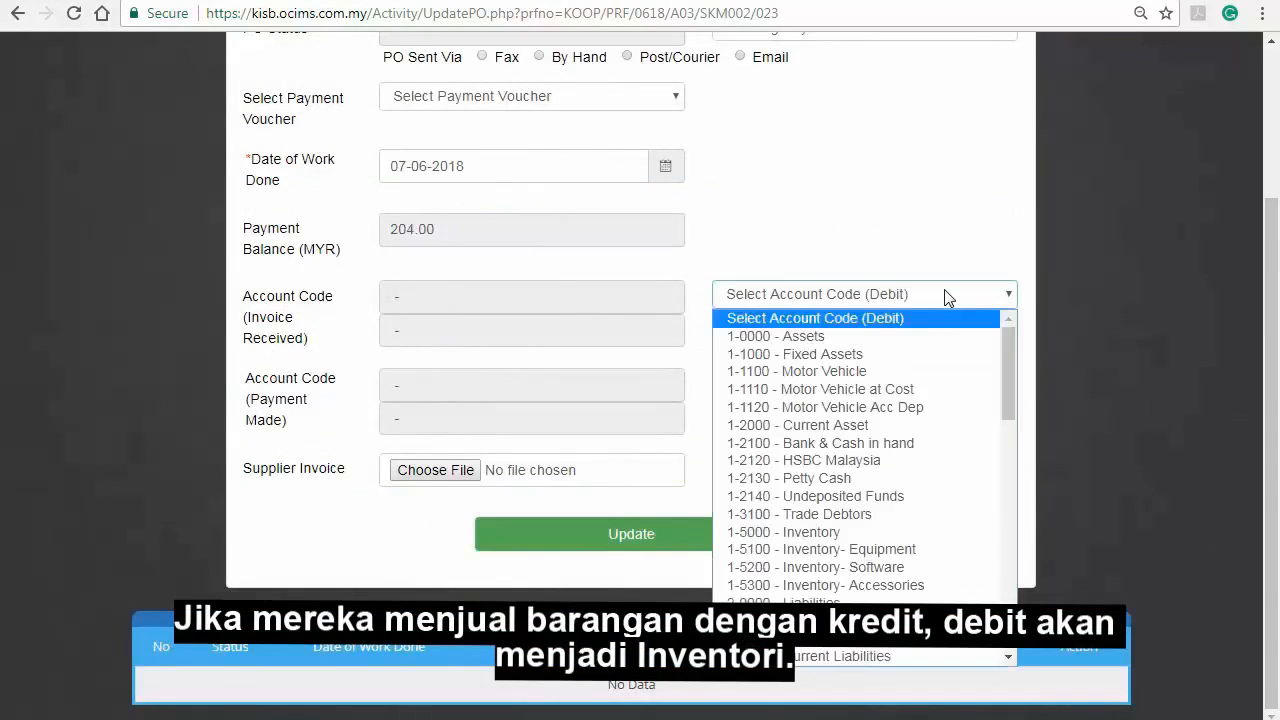
pyautogui.click(857, 532)
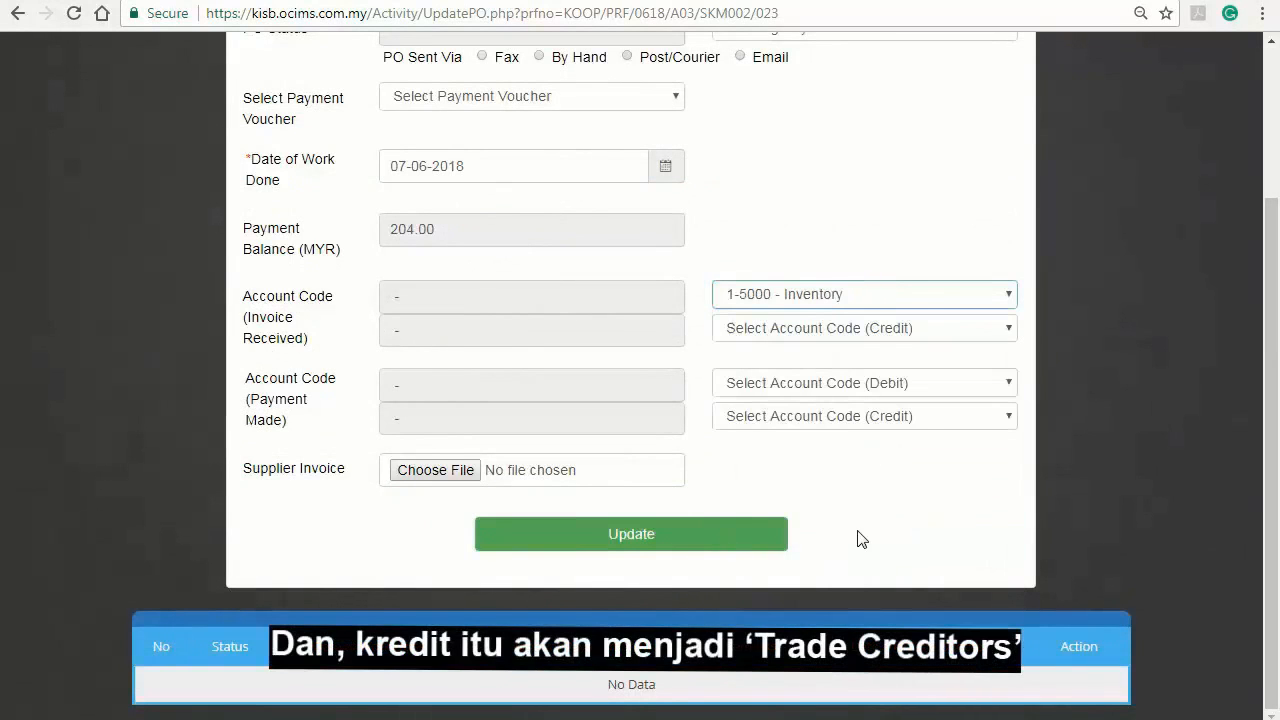
pyautogui.click(960, 327)
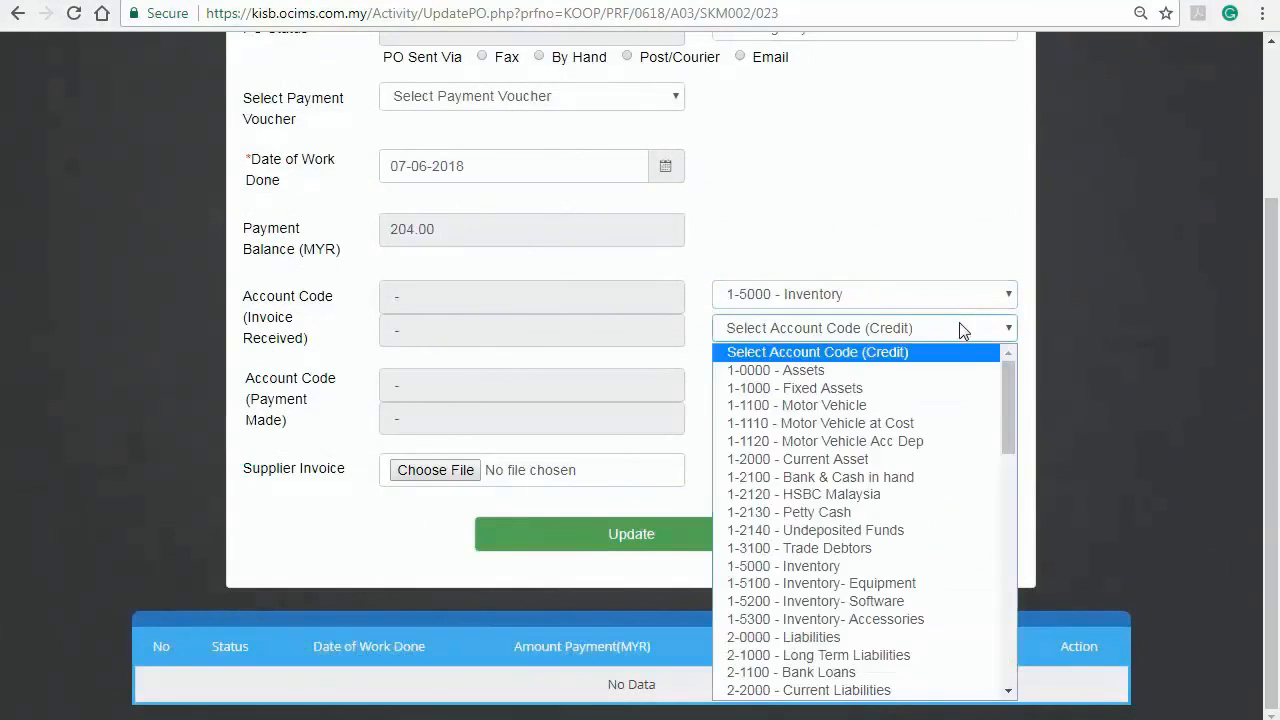
pyautogui.moveTo(1007, 435); pyautogui.dragTo(1003, 478)
pyautogui.click(930, 514)
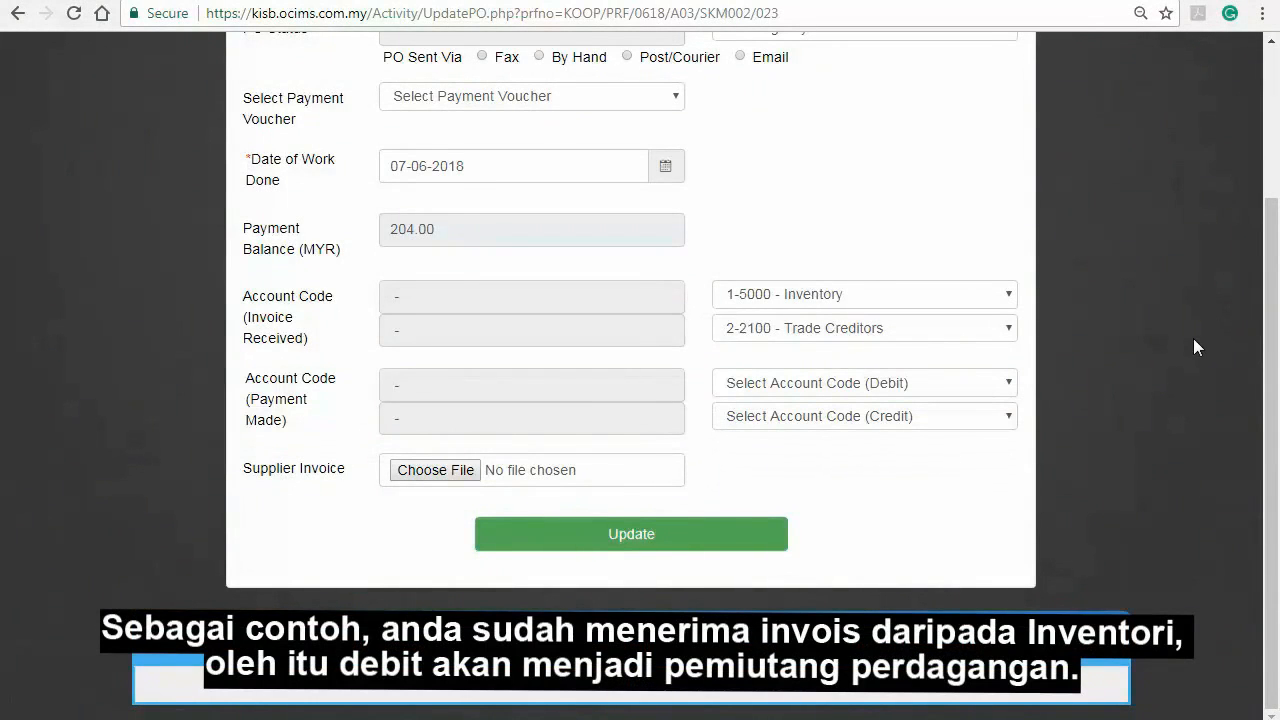
# Step: Set the payment-made accounts to debit 2-2100 Trade Creditors and credit 1-2100 Bank & Cash in hand
pyautogui.click(968, 382)
pyautogui.scroll(-3, 965, 300)
pyautogui.click(960, 192)
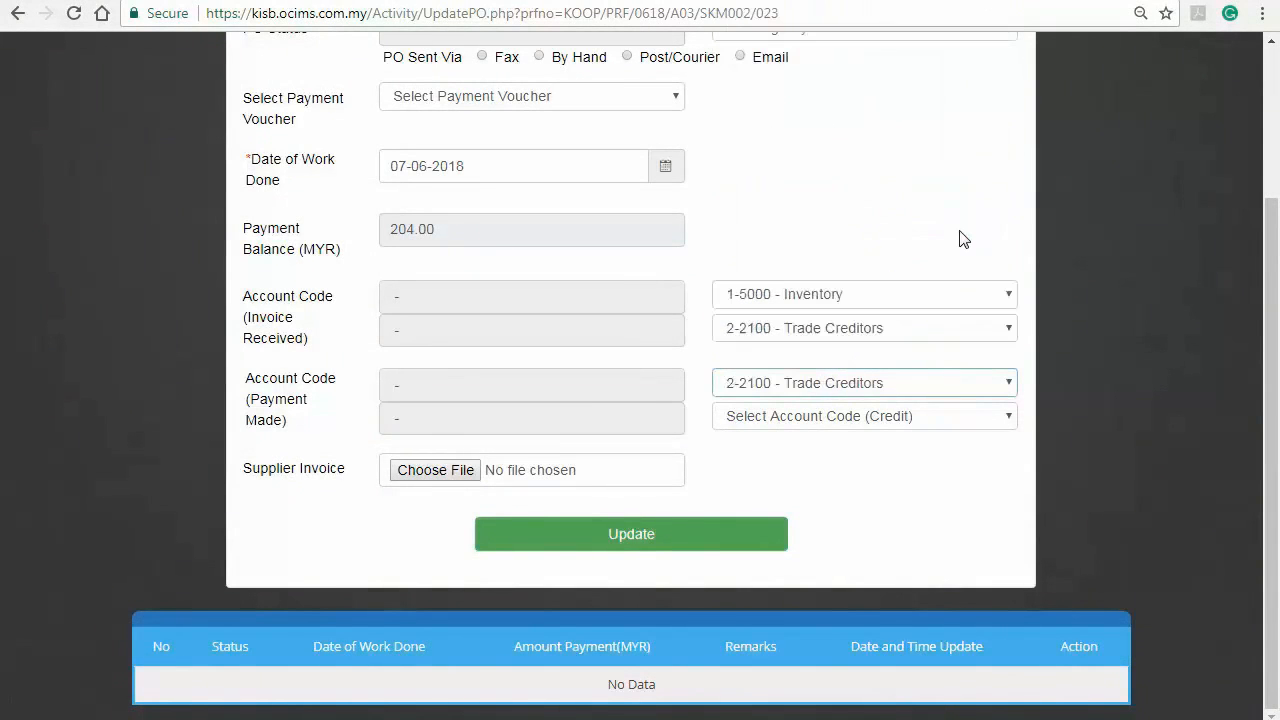
pyautogui.click(995, 418)
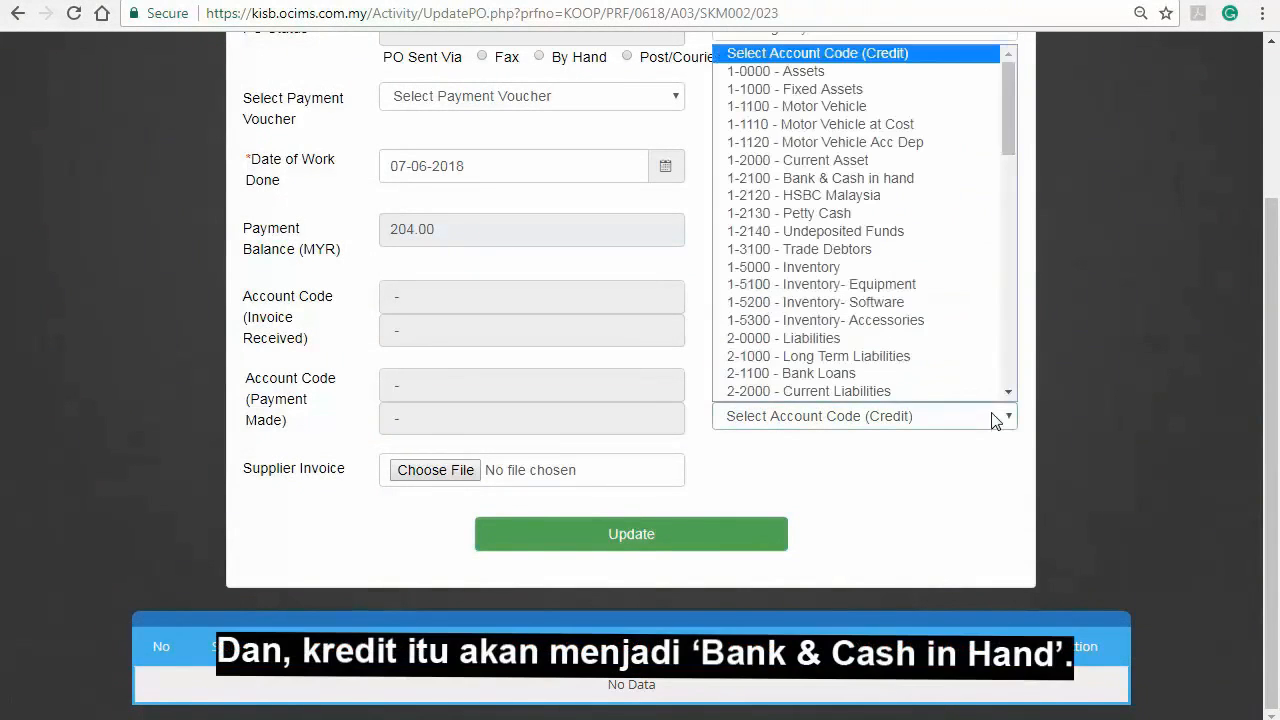
pyautogui.click(952, 178)
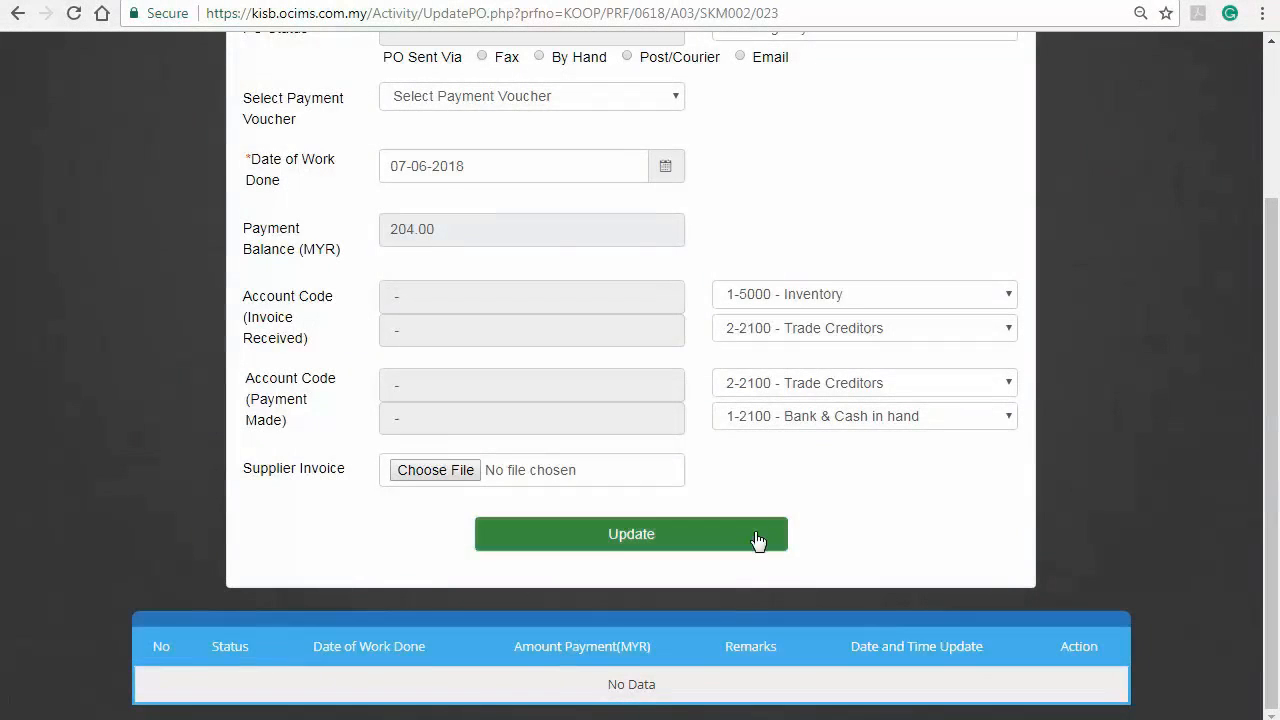
# Step: Save the PO's account codes and go to the Account module's payment voucher list
pyautogui.click(757, 540)
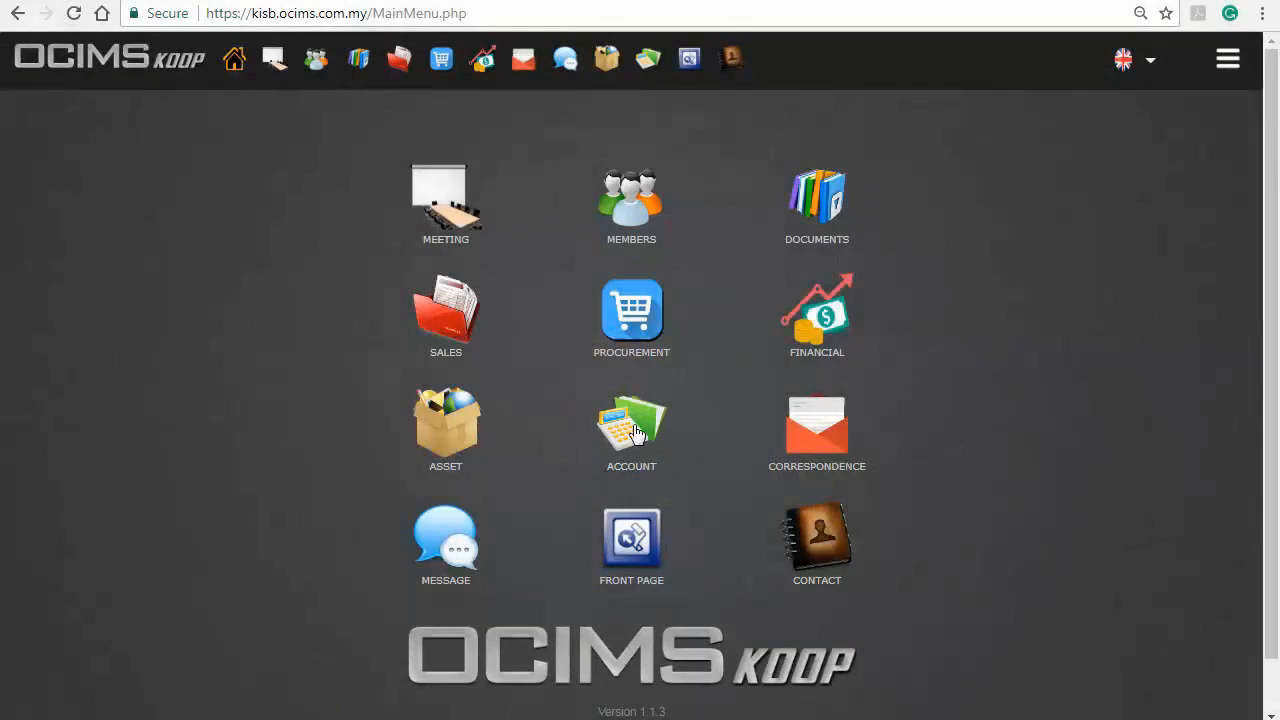
pyautogui.click(634, 430)
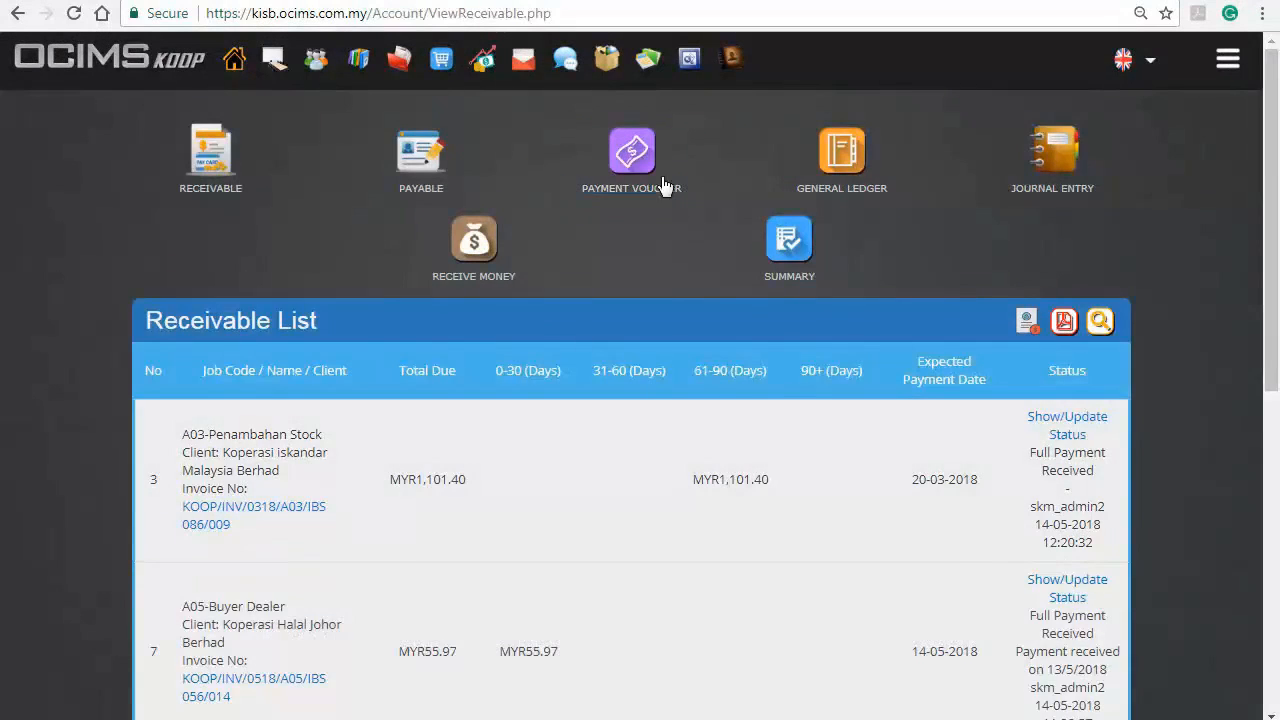
pyautogui.click(650, 157)
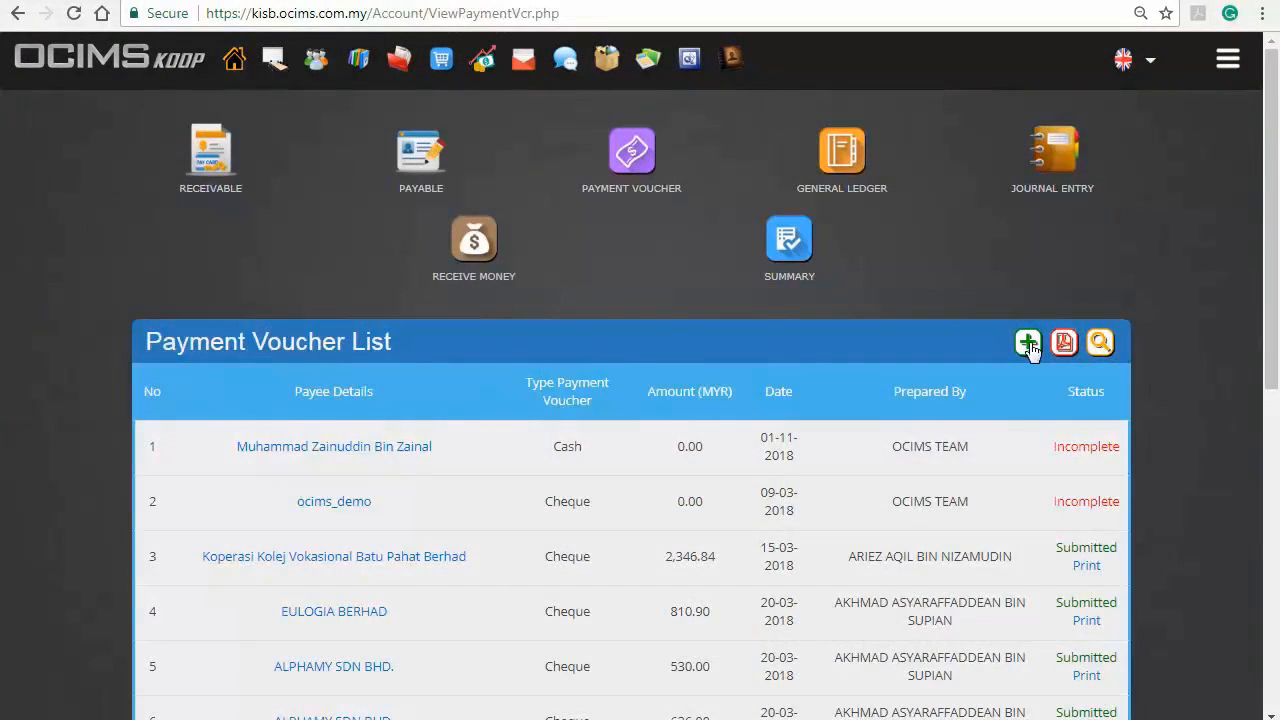
# Step: Start a new payment voucher using the Cheque Payment Voucher method
pyautogui.click(1027, 342)
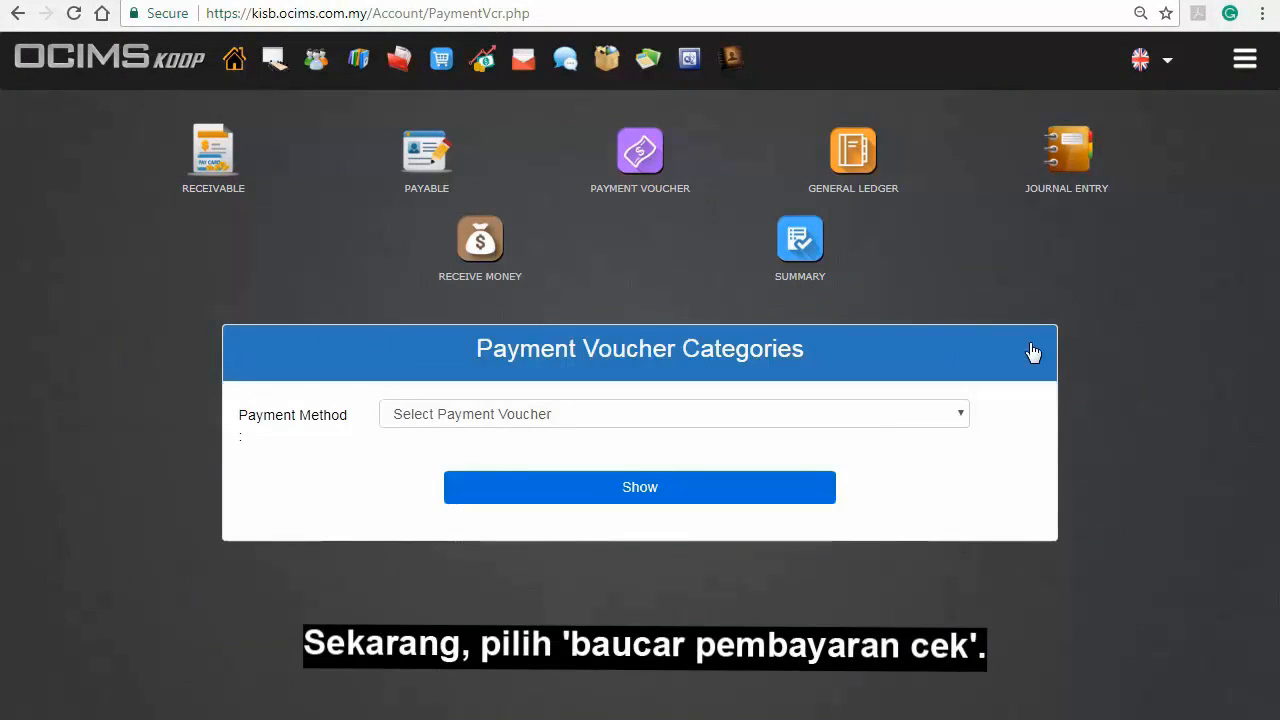
pyautogui.click(869, 415)
pyautogui.click(852, 457)
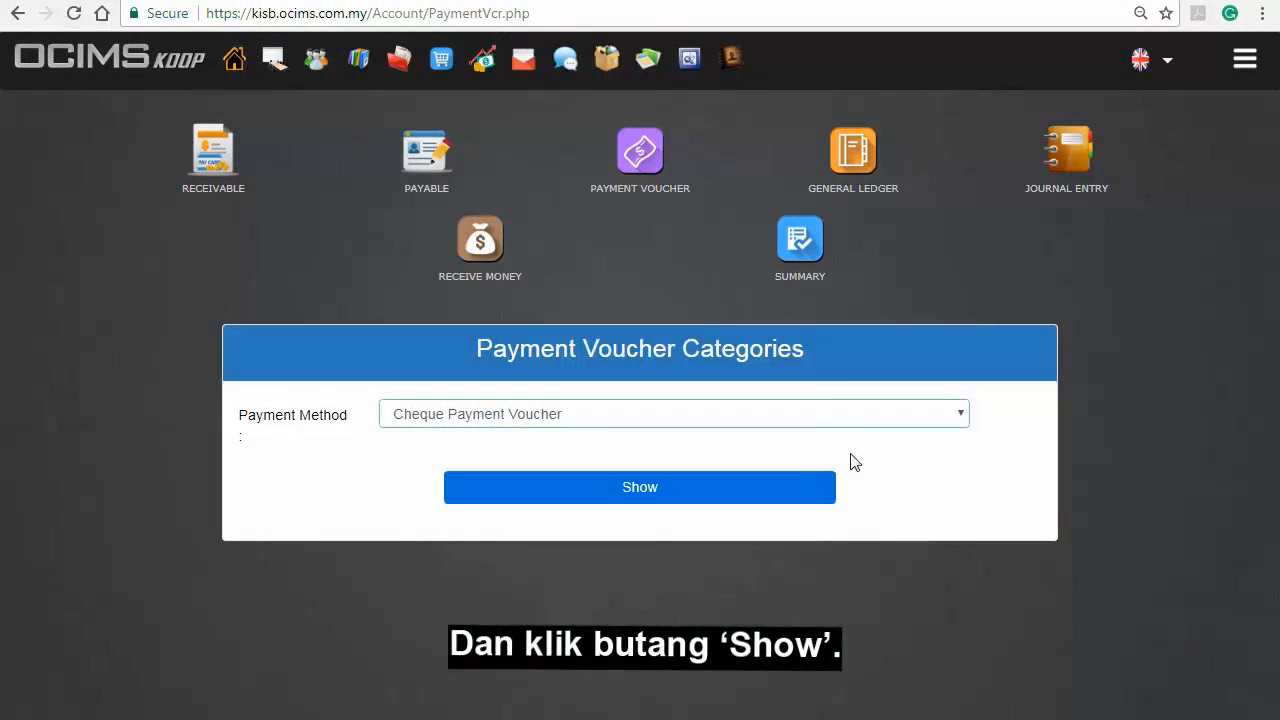
pyautogui.click(820, 494)
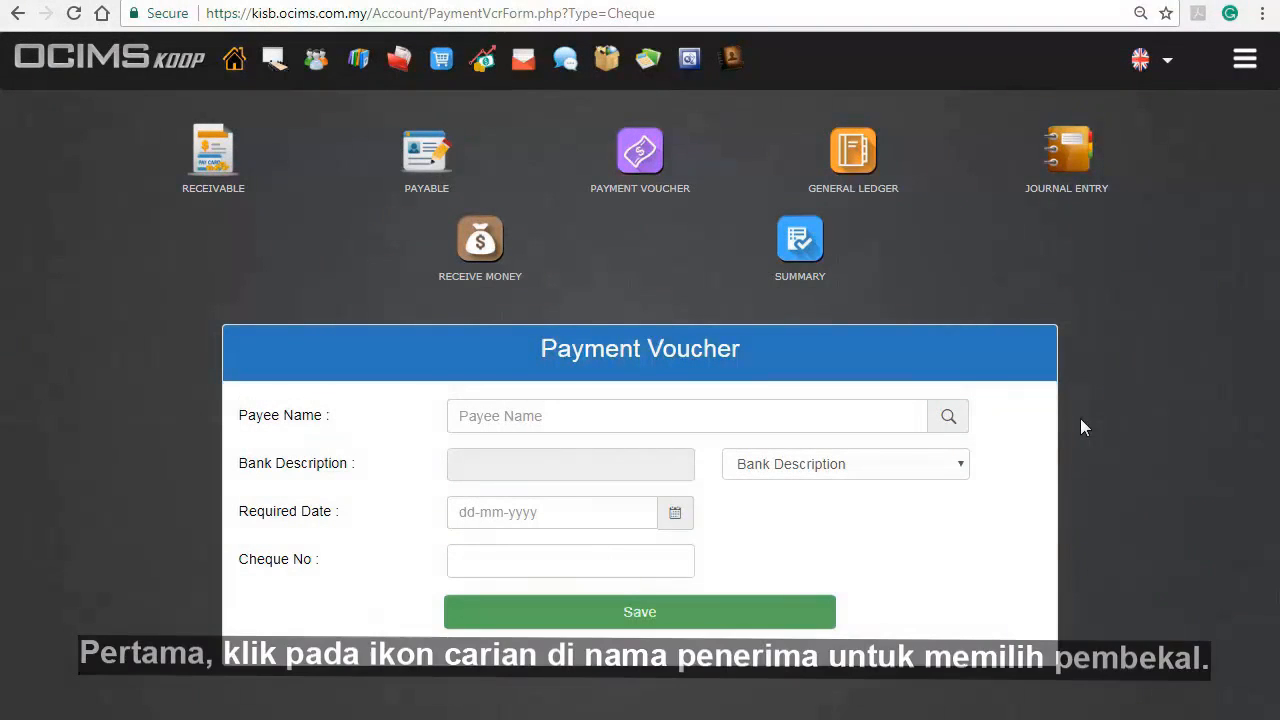
# Step: Save a cheque voucher to payee ALPHAMY SDN BHD., required 08-06-2018, with its cheque number
pyautogui.click(958, 413)
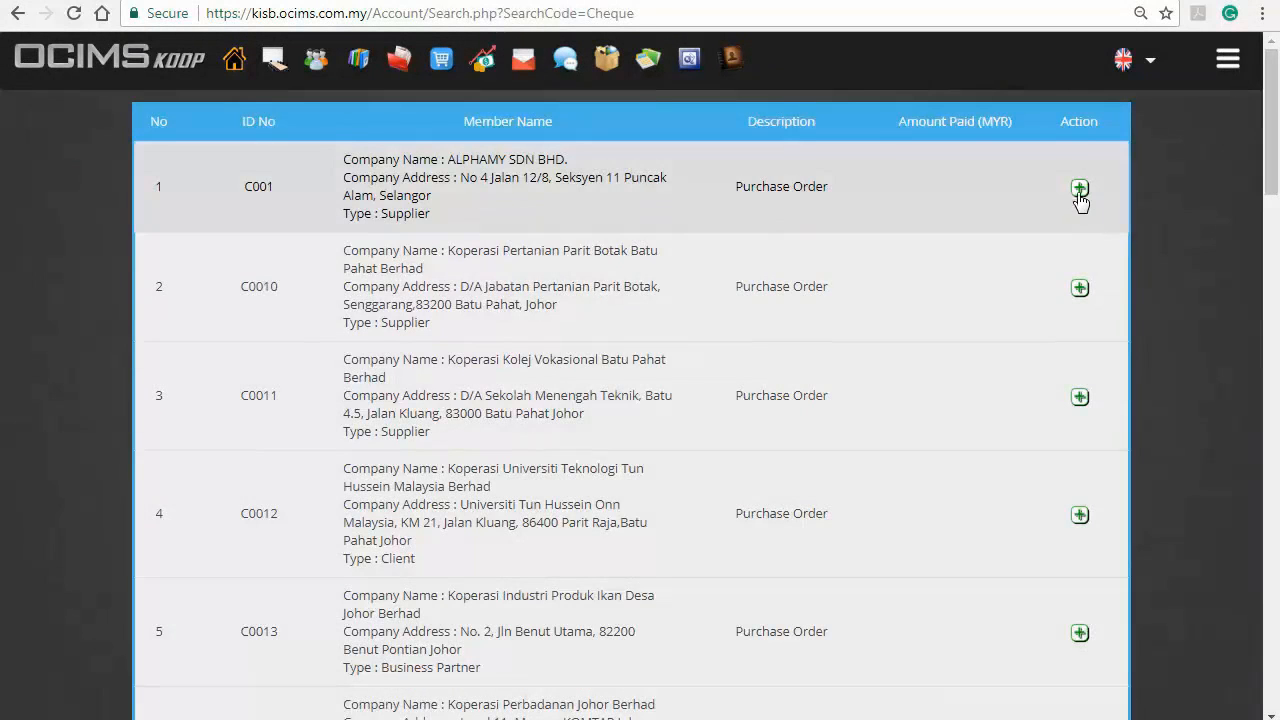
pyautogui.click(1079, 190)
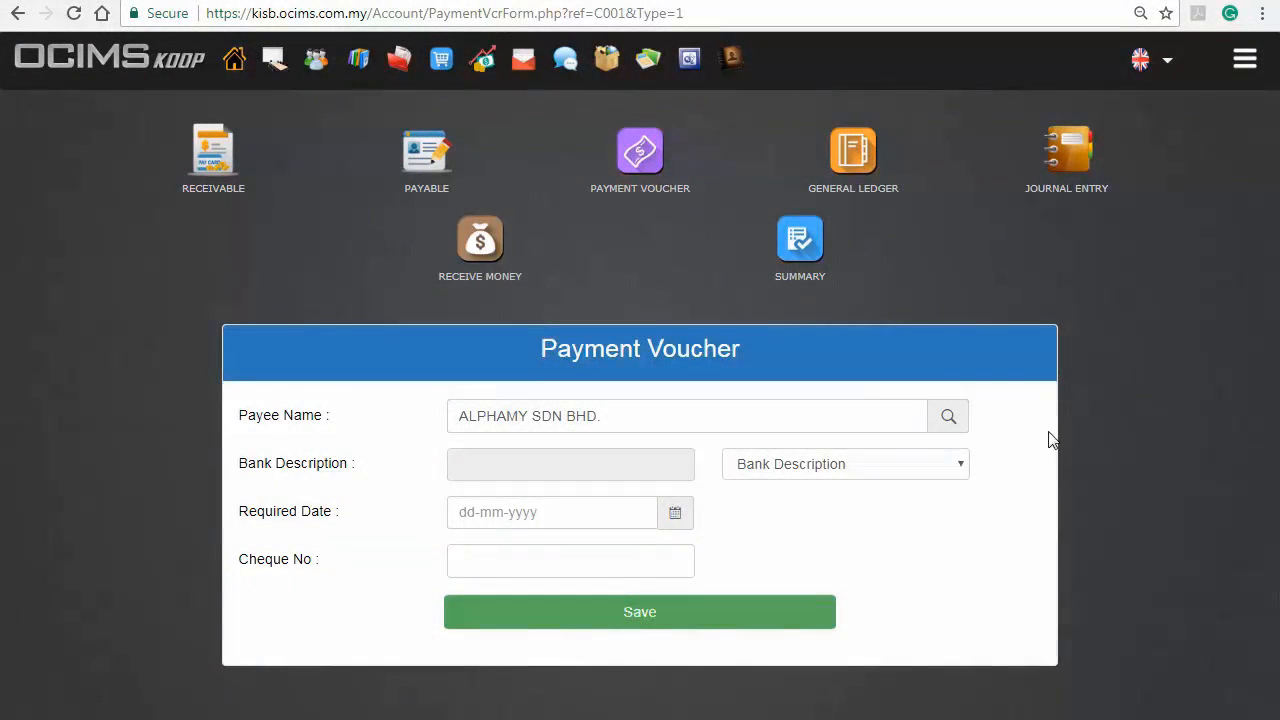
pyautogui.click(678, 520)
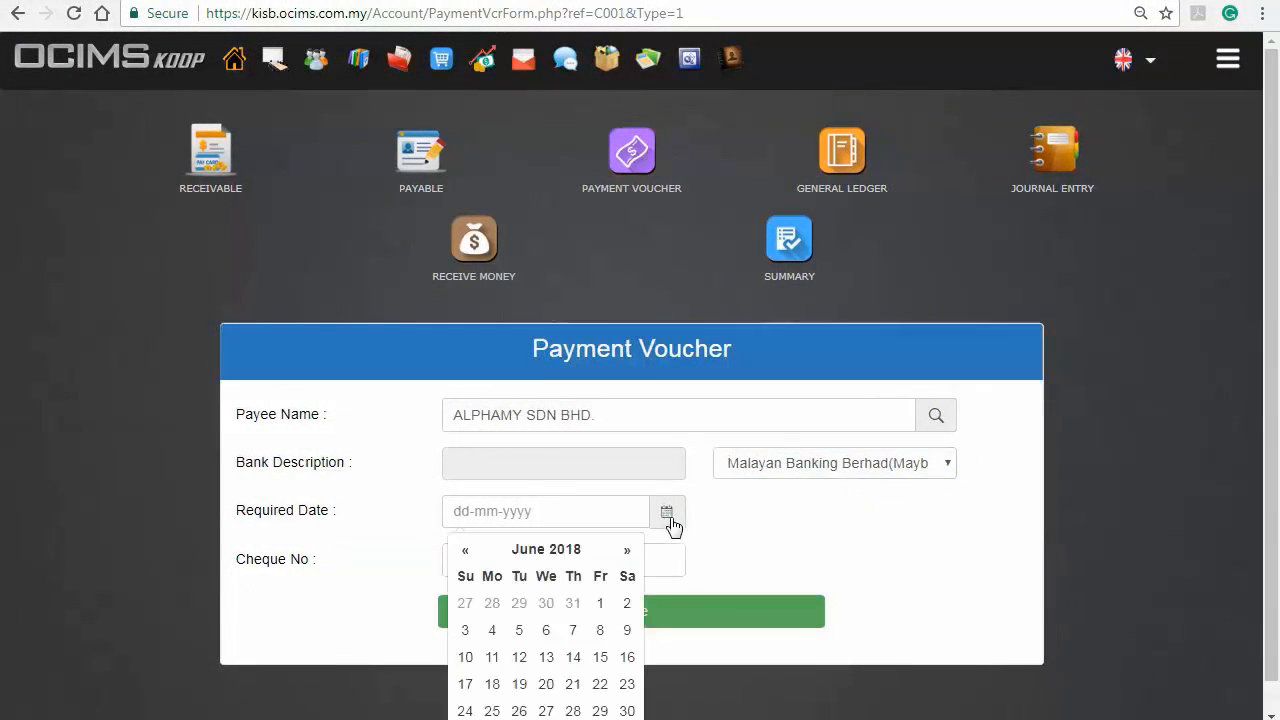
pyautogui.click(600, 630)
pyautogui.click(594, 556)
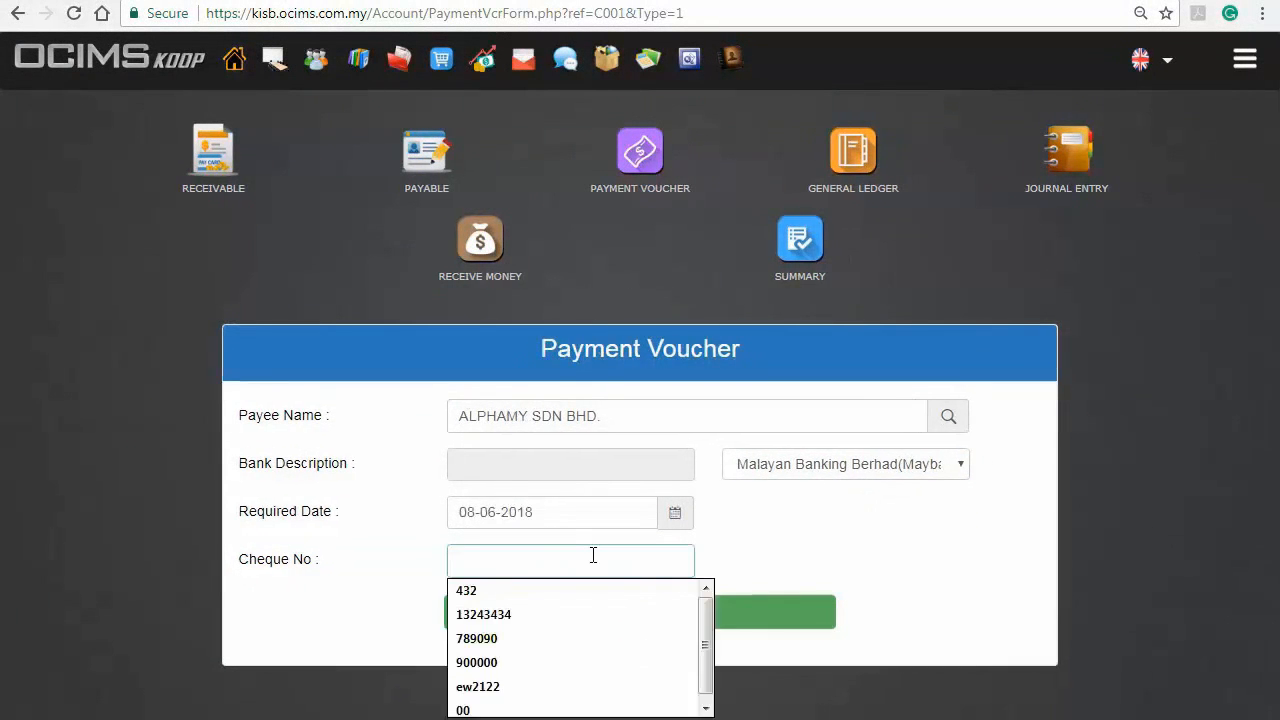
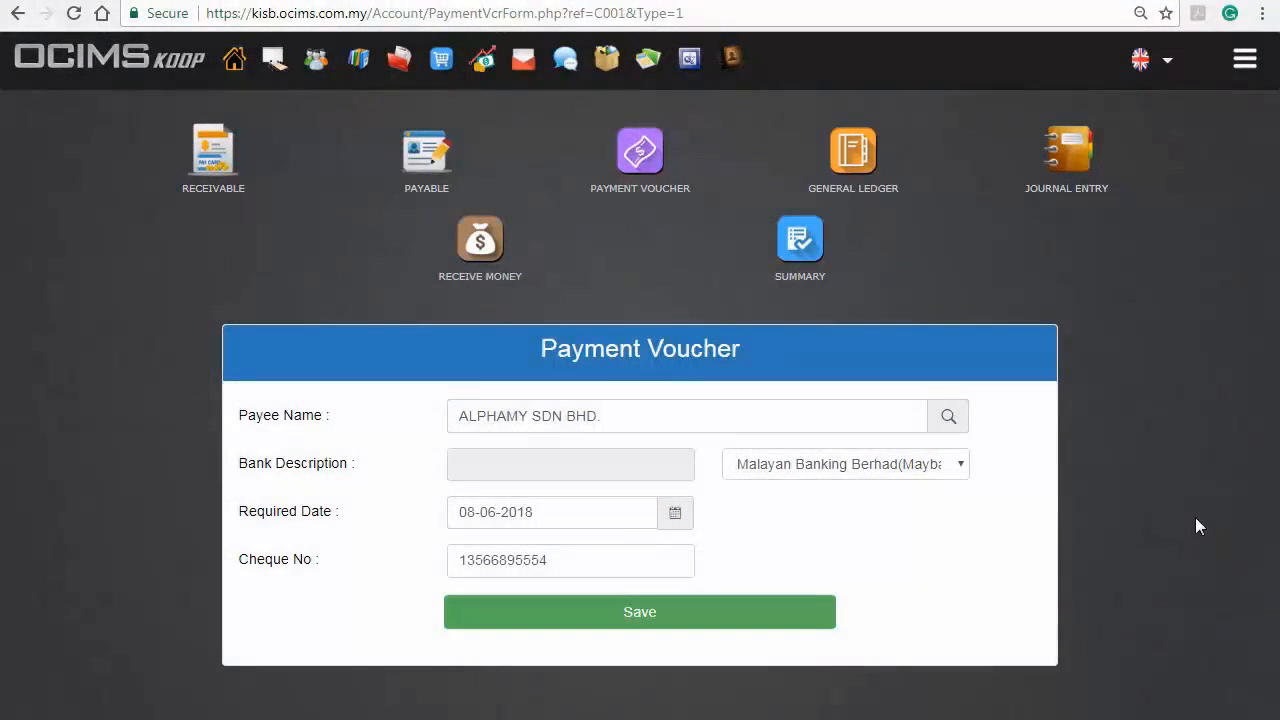
pyautogui.click(801, 610)
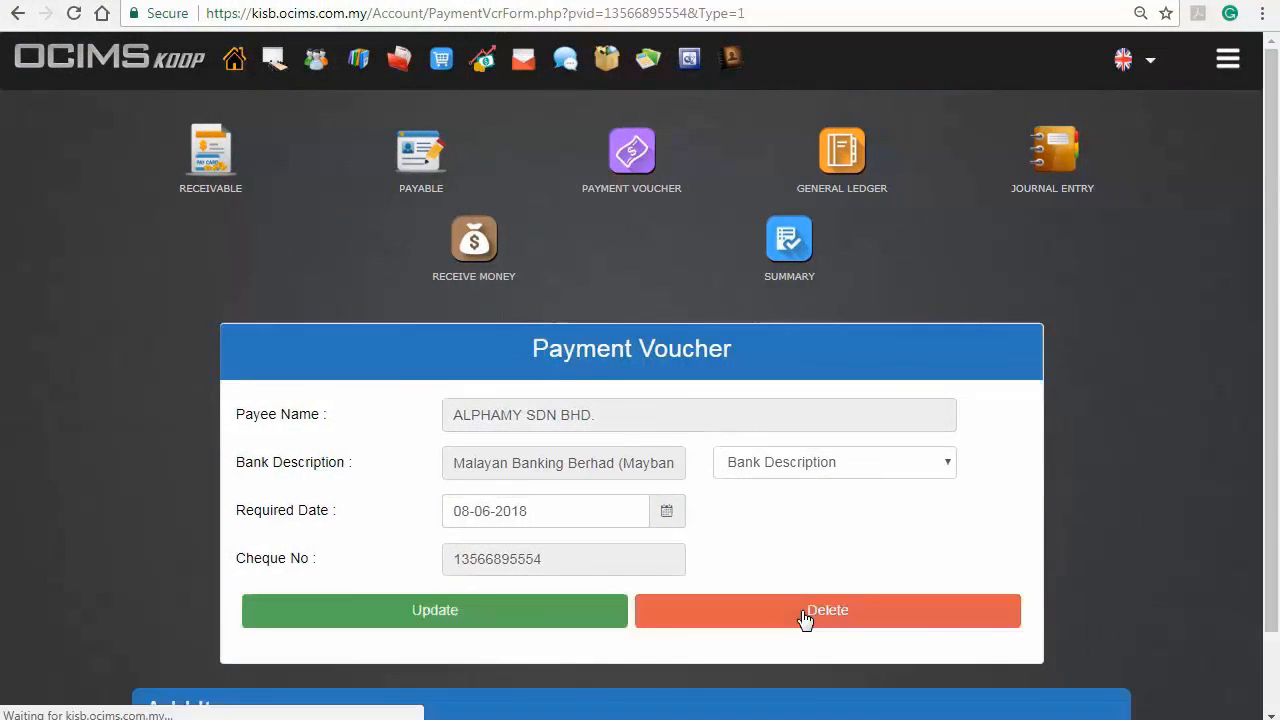
pyautogui.scroll(-1, 802, 615)
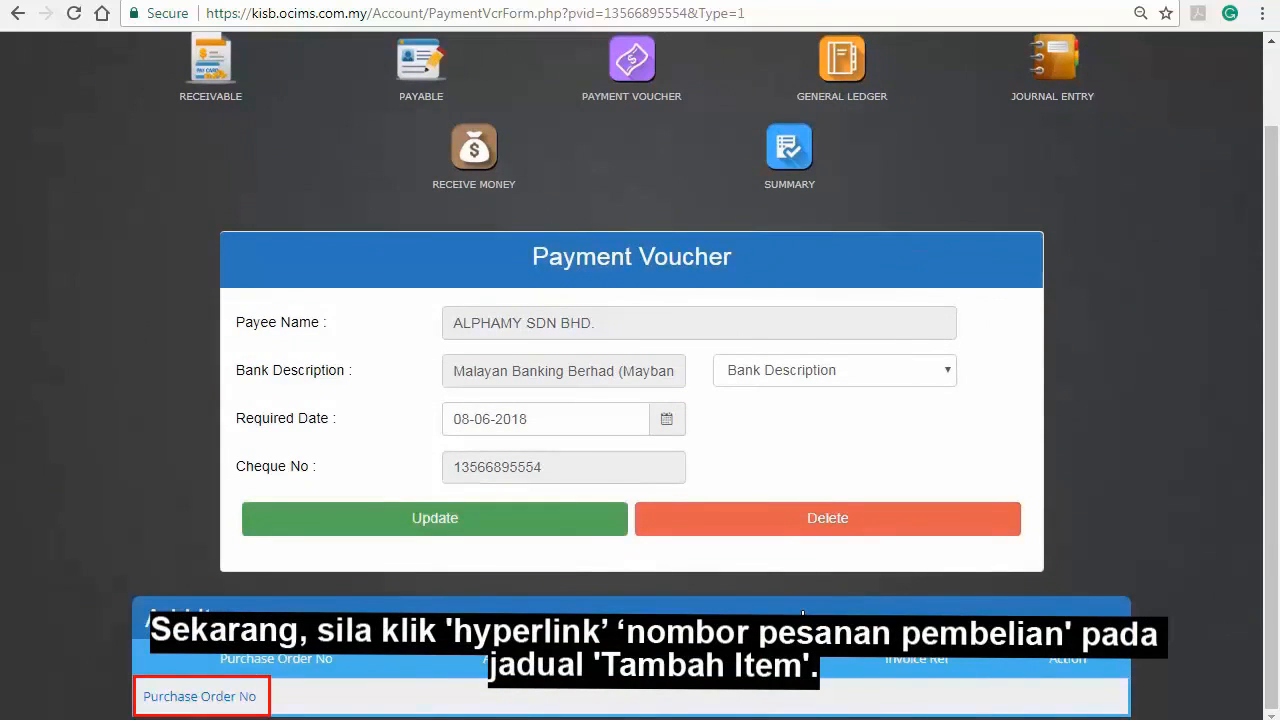
# Step: Add PO KOOP/PRF/0618/A03/SKM002/023 paying 204 MYR against invoice INV/0618/A03/001/019
pyautogui.click(243, 696)
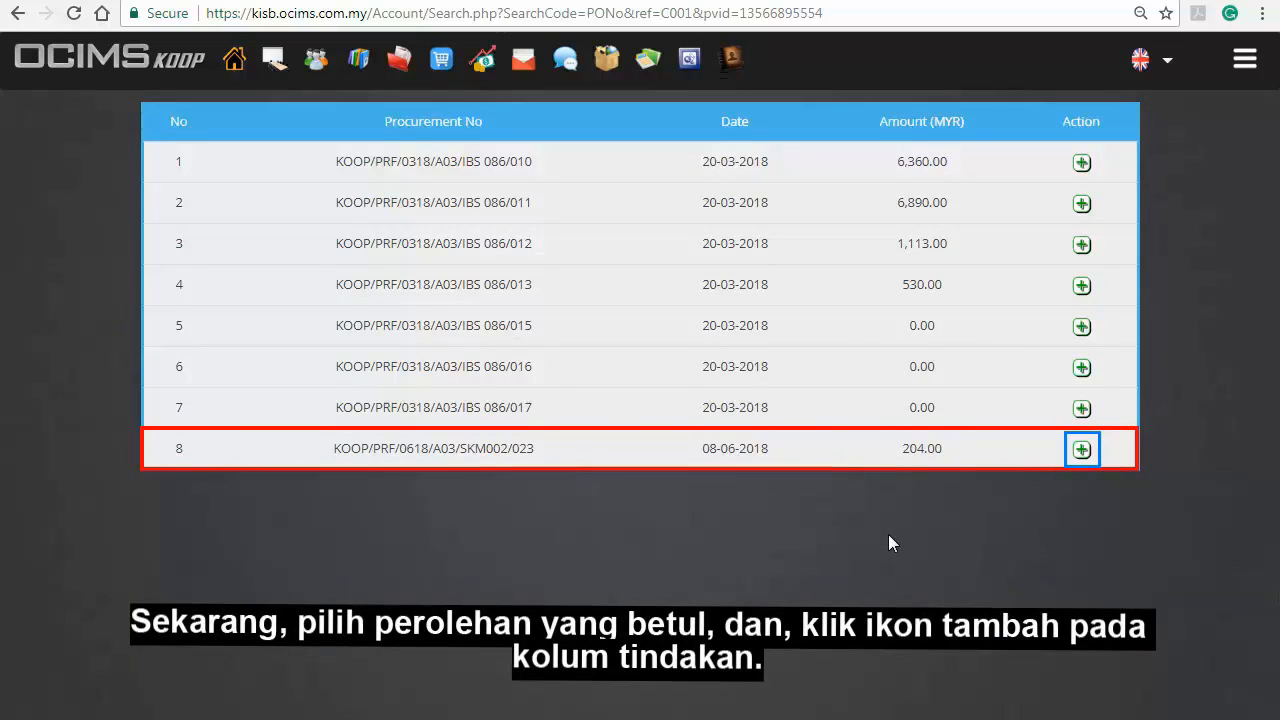
pyautogui.click(1081, 452)
pyautogui.scroll(-2, 1078, 452)
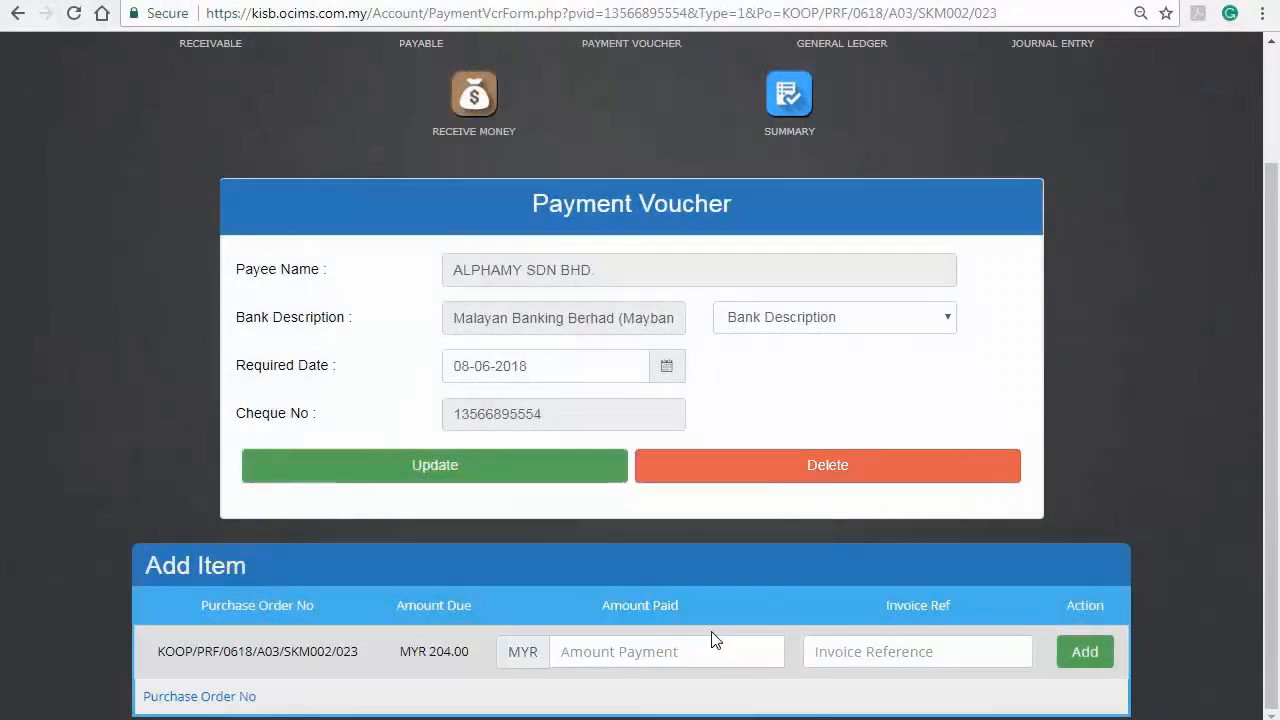
pyautogui.click(710, 651)
pyautogui.write('204')
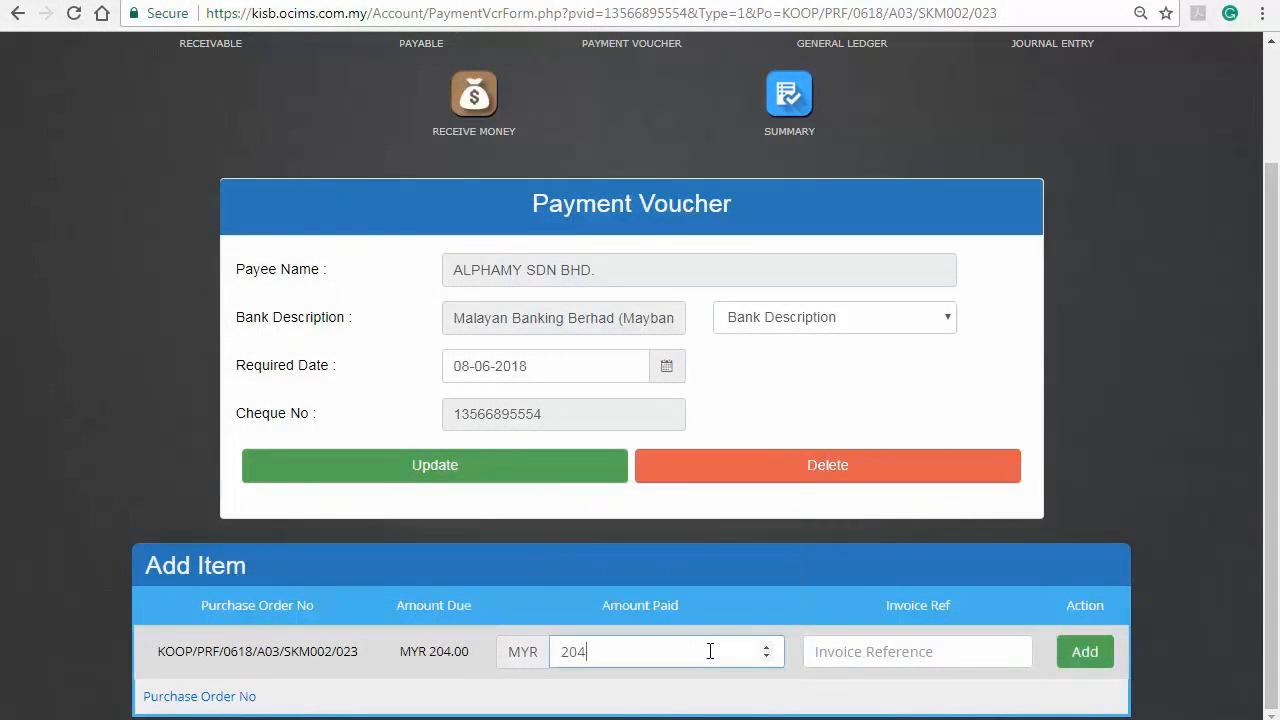
pyautogui.click(919, 654)
pyautogui.write('INV/0618/A03/001/019')
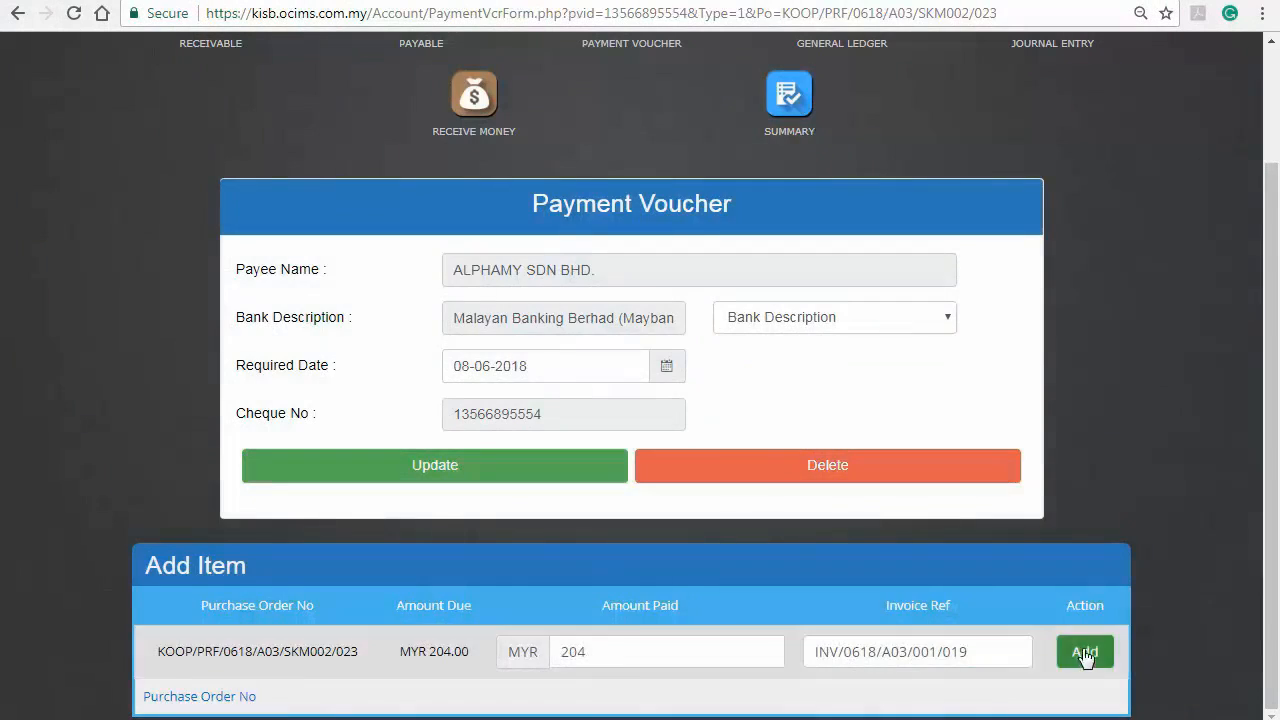
pyautogui.click(1083, 659)
pyautogui.scroll(-4, 1081, 665)
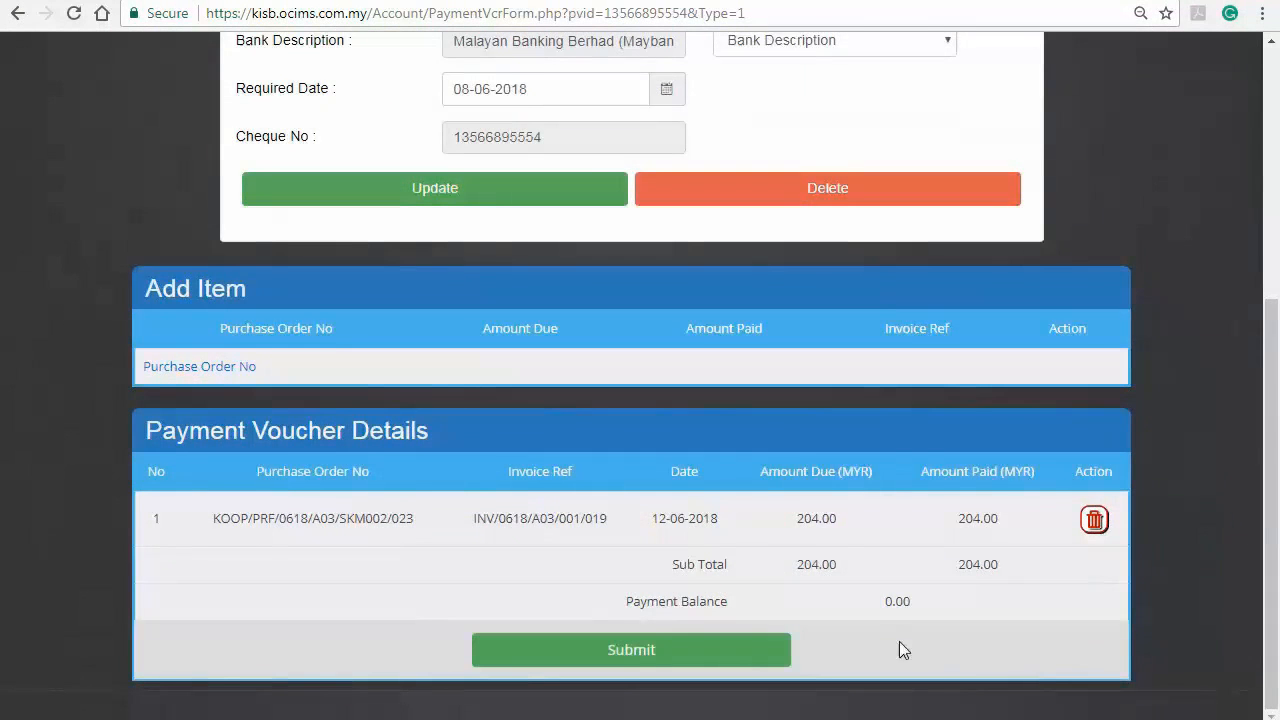
# Step: Submit the payment voucher so the PO reads Cheque Issued with 0.00 balance
pyautogui.click(743, 650)
pyautogui.scroll(-1, 1160, 700)
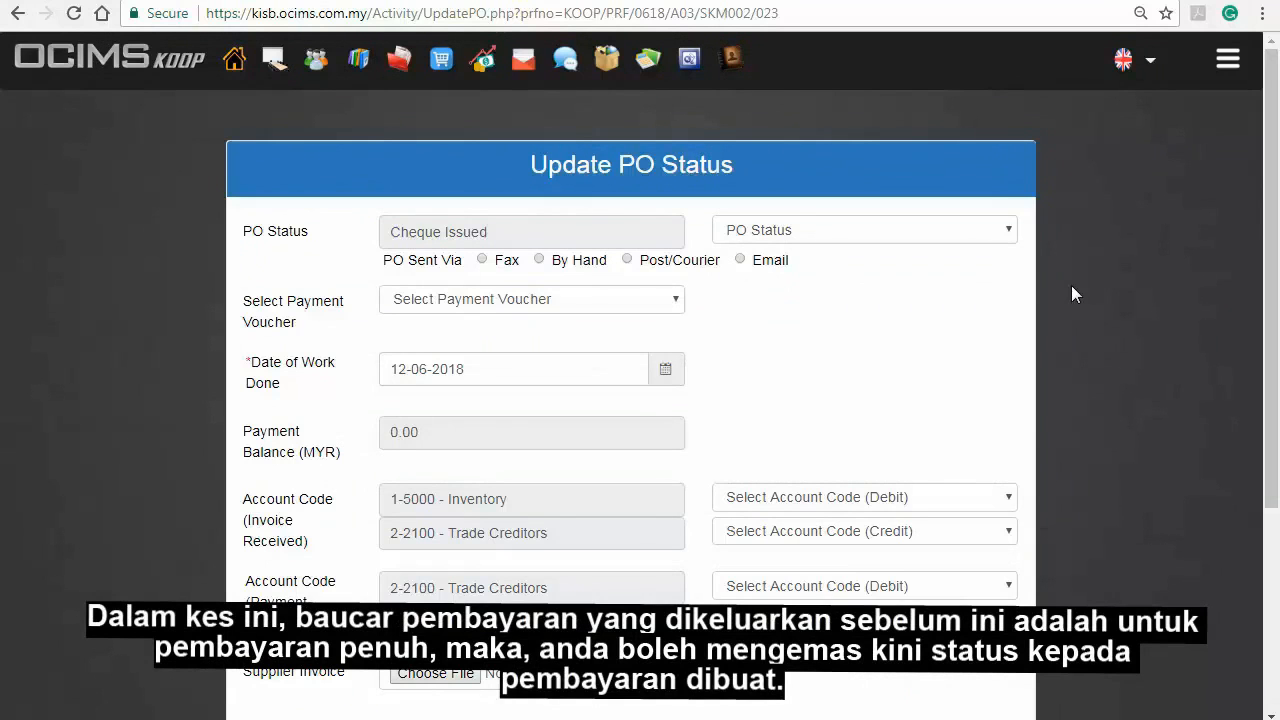
# Step: Mark the PO Payment Made, linked to the cheque voucher, with work done on 12-06-2018
pyautogui.click(1010, 233)
pyautogui.click(958, 378)
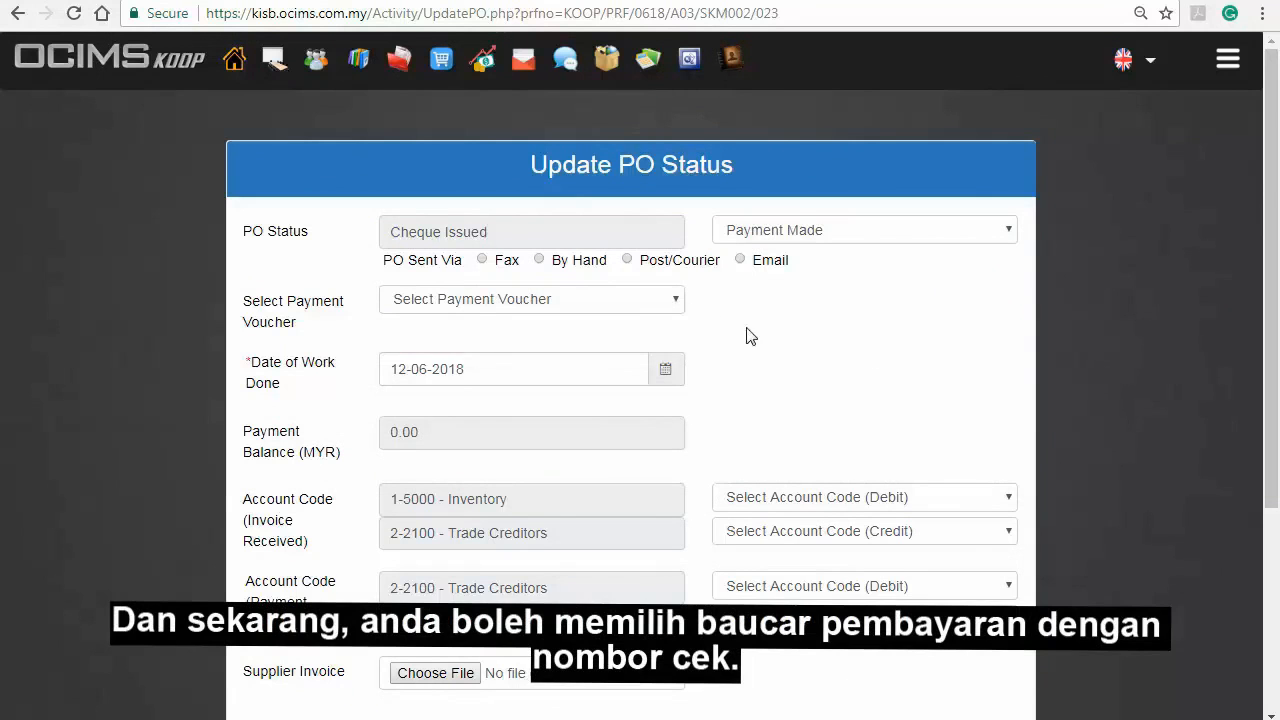
pyautogui.click(674, 302)
pyautogui.click(634, 341)
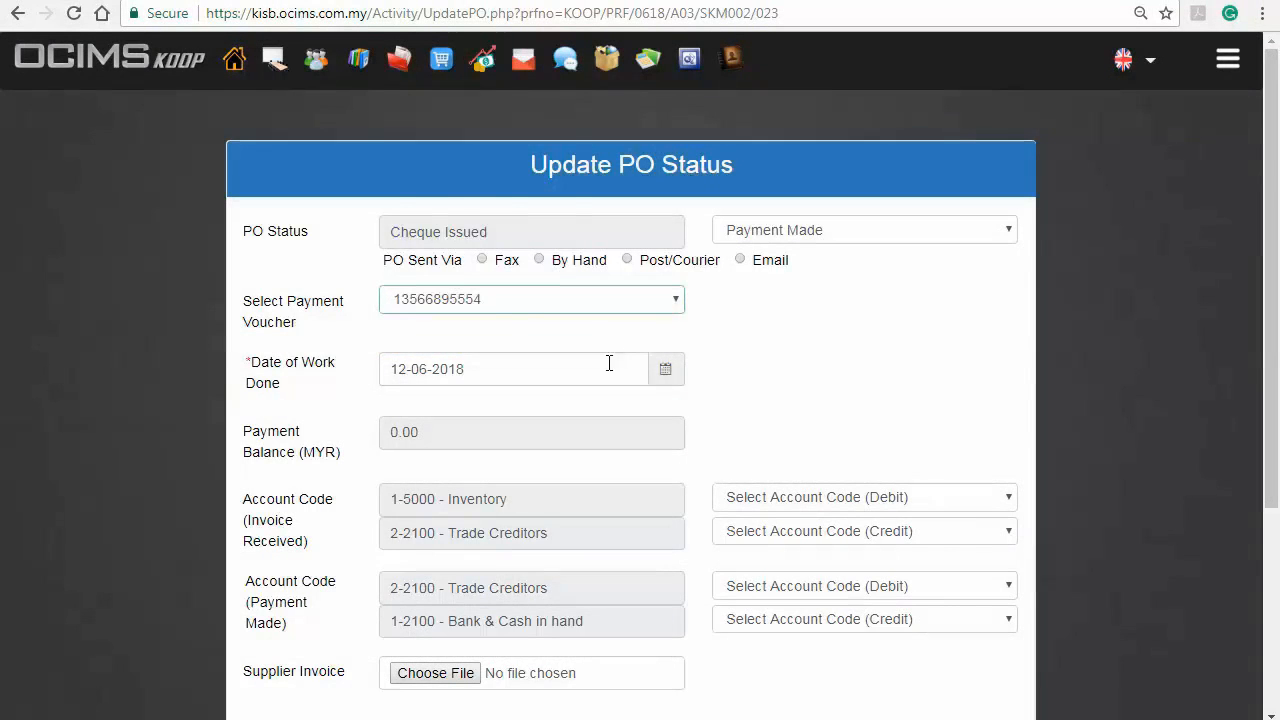
pyautogui.click(665, 372)
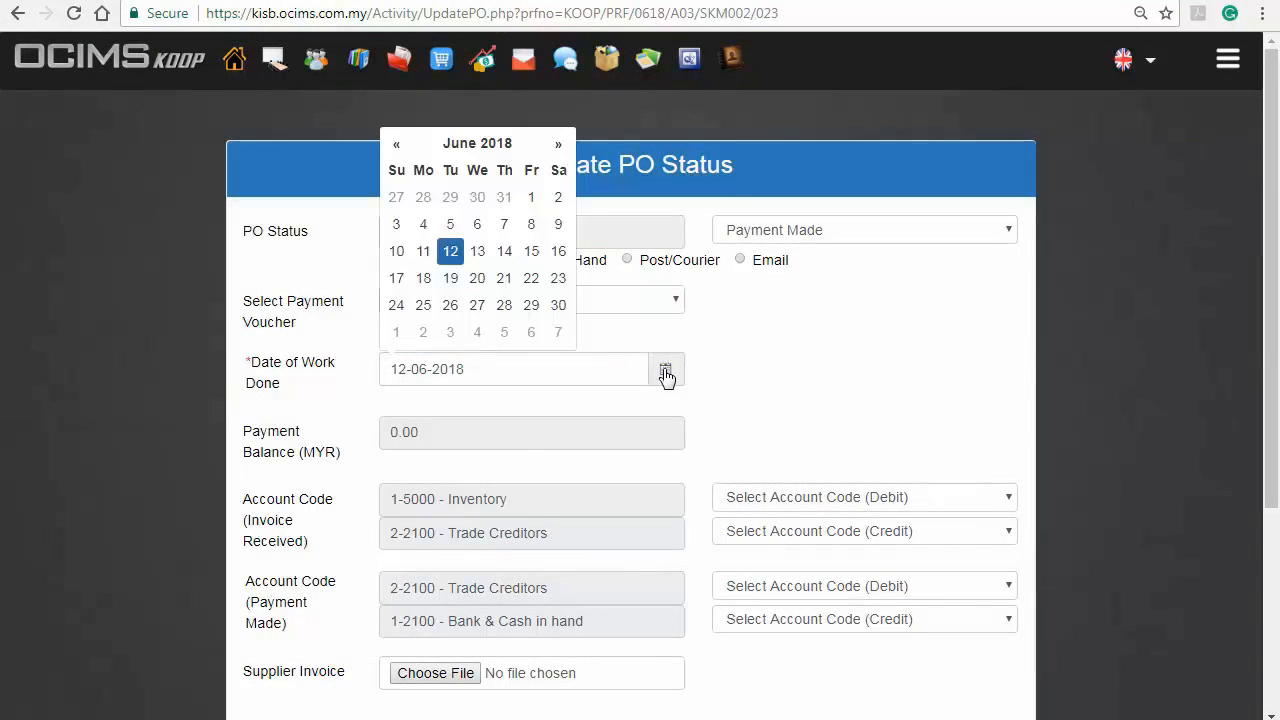
pyautogui.click(450, 253)
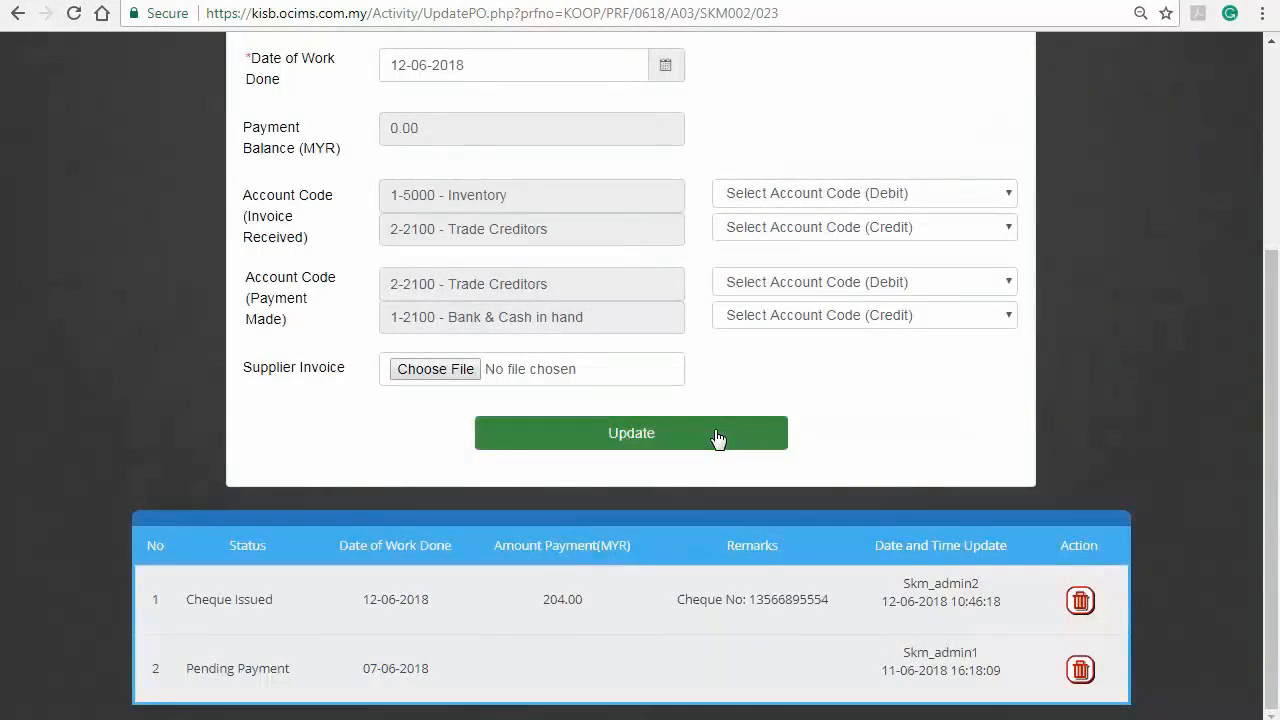
pyautogui.click(714, 434)
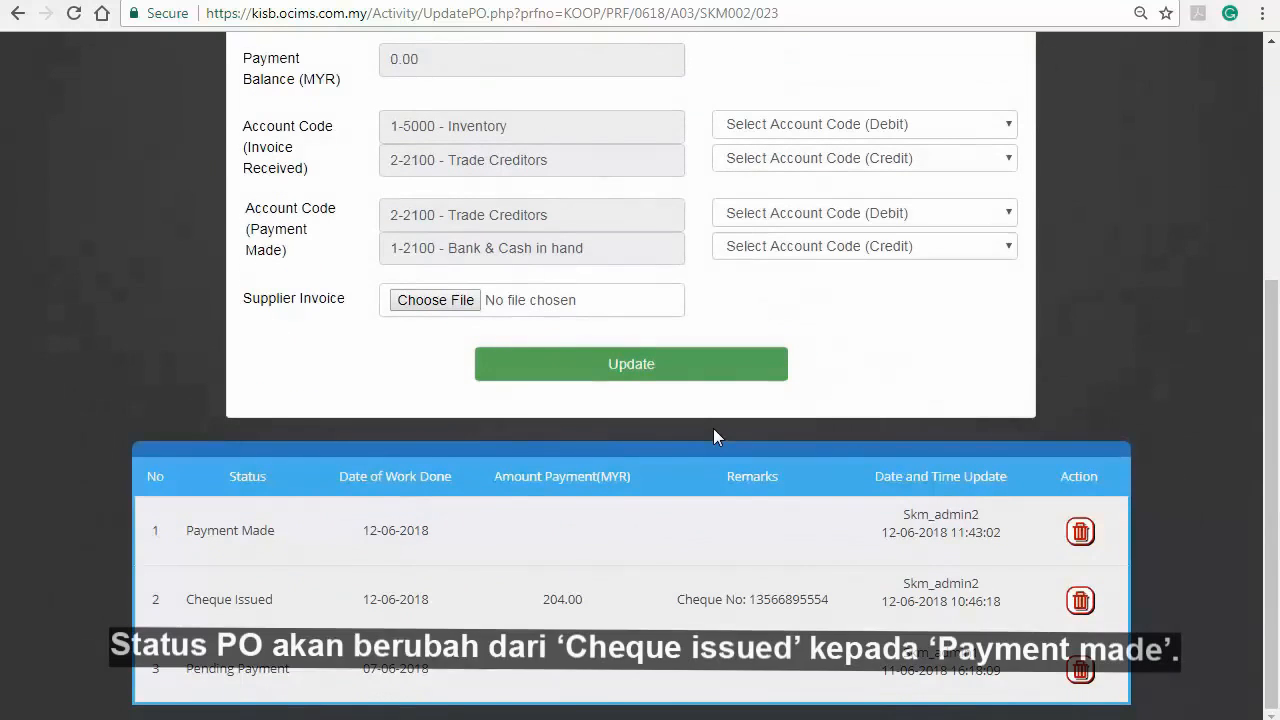